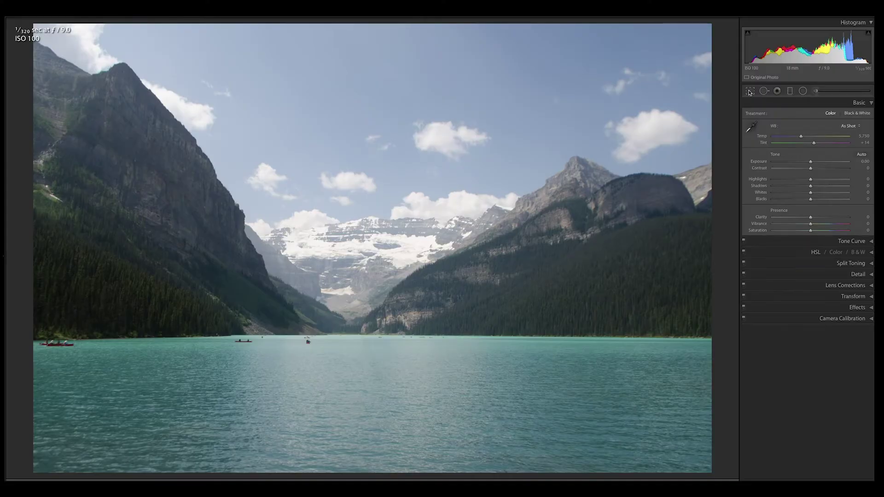
# Straighten the photo along the far shoreline with an angle of about -0.29 and apply the crop
pyautogui.click(750, 91)
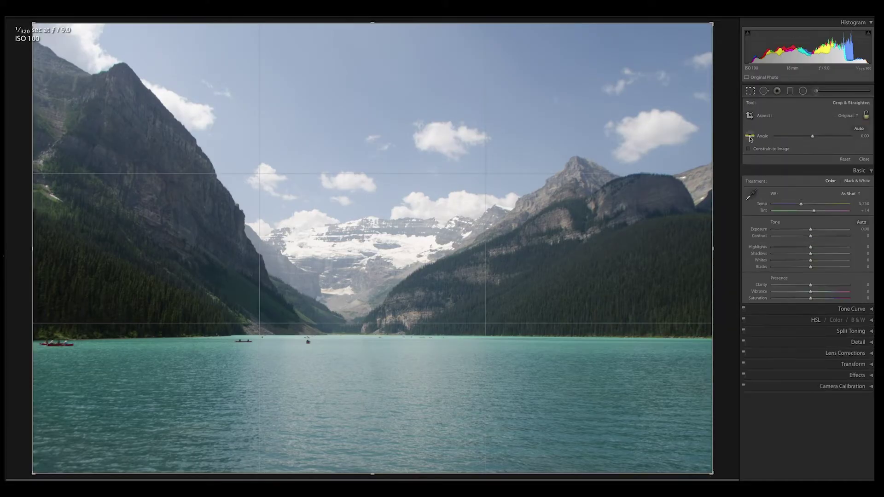
pyautogui.click(750, 137)
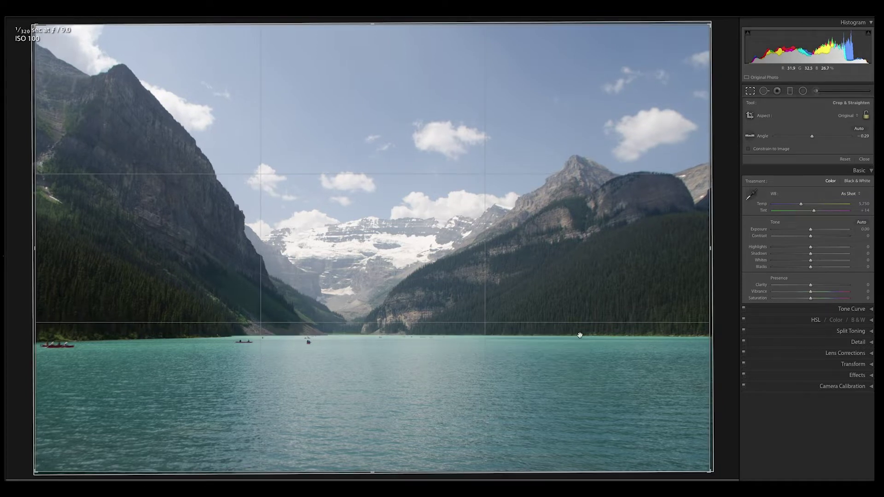
pyautogui.click(751, 92)
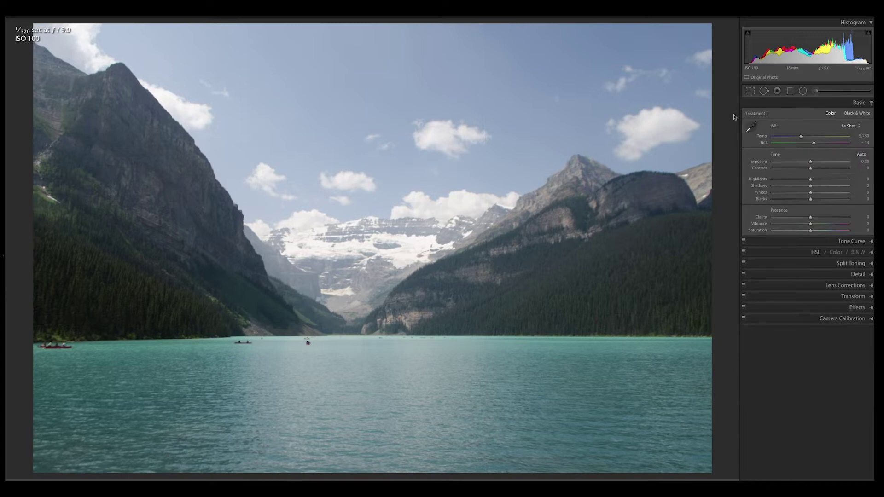
# Grade the tone and colour with calibration Shadows Tint +12, Red Saturation -11, Green Saturation +19 and Blue Saturation +54, comparing with the original
pyautogui.click(813, 143)
pyautogui.moveTo(810, 168)
pyautogui.mouseDown()
pyautogui.moveTo(792, 180)
pyautogui.moveTo(831, 186)
pyautogui.moveTo(804, 192)
pyautogui.moveTo(810, 200)
pyautogui.moveTo(814, 182)
pyautogui.moveTo(848, 181)
pyautogui.moveTo(808, 182)
pyautogui.mouseUp()
pyautogui.click(815, 252)
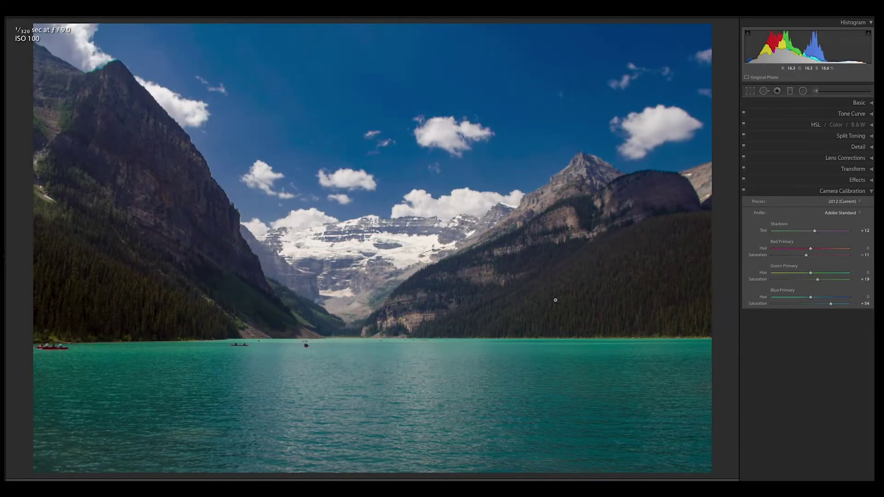
pyautogui.press('\\')
pyautogui.press('\\')
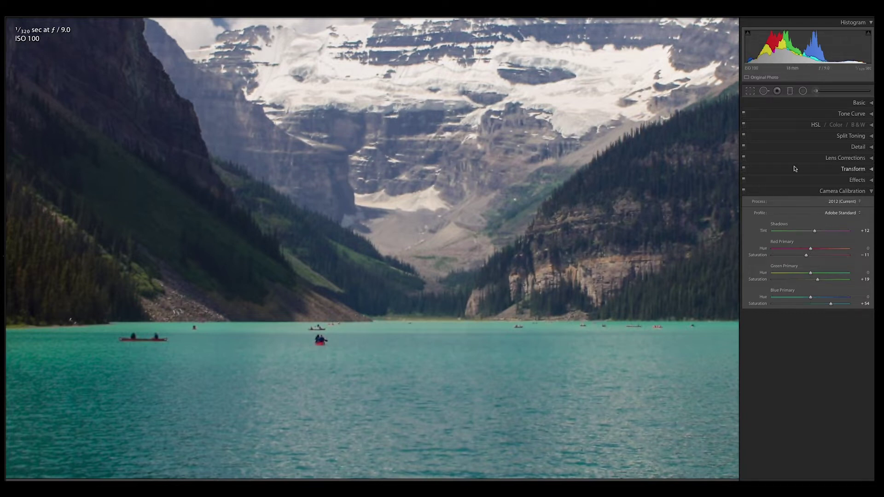
# Try to remove the nearest red canoe mid-lake with spot healing, sampling the adjacent water
pyautogui.click(764, 91)
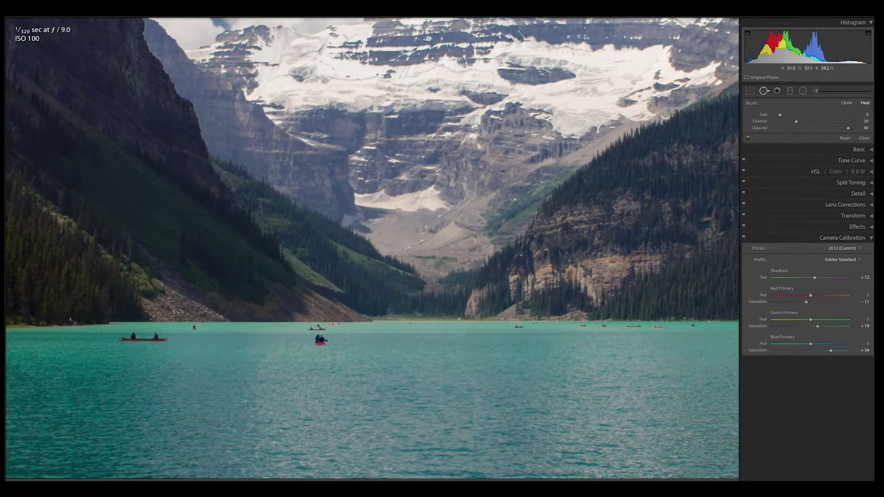
pyautogui.click(319, 341)
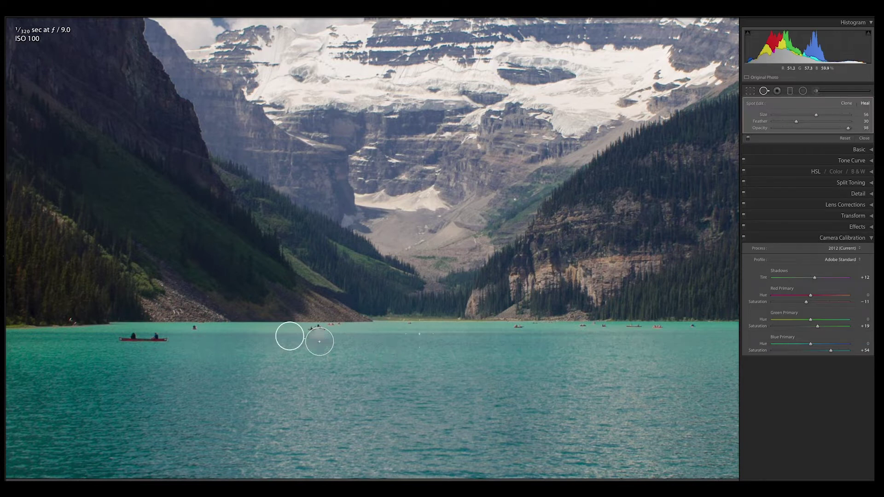
pyautogui.moveTo(292, 341)
pyautogui.mouseDown()
pyautogui.moveTo(278, 355)
pyautogui.moveTo(278, 345)
pyautogui.mouseUp()
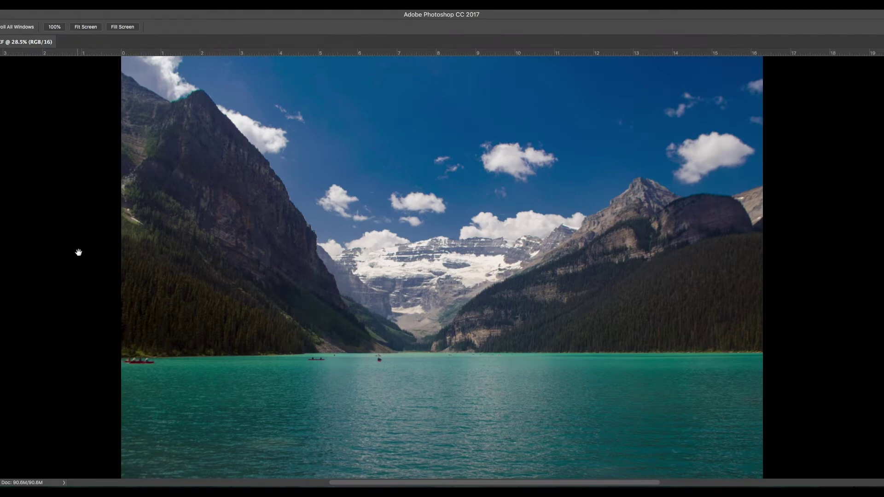
# Switch to Photoshop and use the Patch tool to replace the nearest red canoe mid-lake with clean water
pyautogui.moveTo(363, 365); pyautogui.dragTo(376, 370)
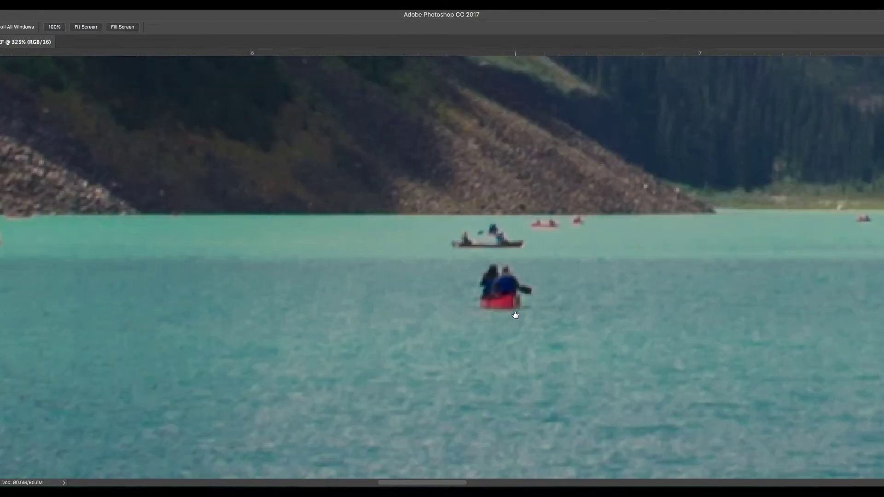
pyautogui.scroll(-4, 515, 315)
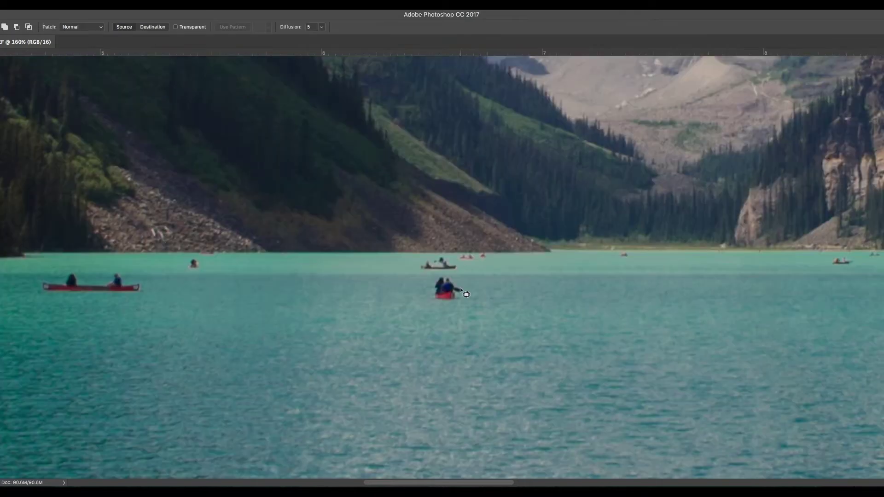
pyautogui.moveTo(457, 275)
pyautogui.mouseDown()
pyautogui.moveTo(455, 307)
pyautogui.moveTo(428, 296)
pyautogui.moveTo(442, 275)
pyautogui.moveTo(459, 278)
pyautogui.moveTo(445, 291)
pyautogui.moveTo(488, 289)
pyautogui.mouseUp()
# Patch out the long two-person red canoe and the small boat below the left rocky slope using clean water
pyautogui.moveTo(500, 279)
pyautogui.mouseDown()
pyautogui.moveTo(477, 280)
pyautogui.moveTo(451, 264)
pyautogui.moveTo(409, 276)
pyautogui.moveTo(380, 260)
pyautogui.moveTo(365, 275)
pyautogui.moveTo(332, 278)
pyautogui.moveTo(334, 297)
pyautogui.moveTo(371, 301)
pyautogui.moveTo(491, 301)
pyautogui.moveTo(503, 299)
pyautogui.moveTo(499, 279)
pyautogui.mouseUp()
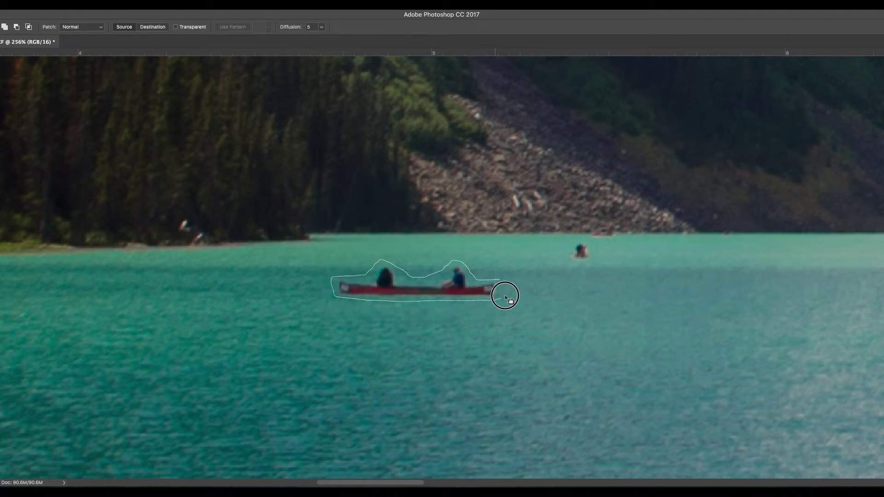
pyautogui.moveTo(437, 283); pyautogui.dragTo(250, 283)
pyautogui.press('super+d')
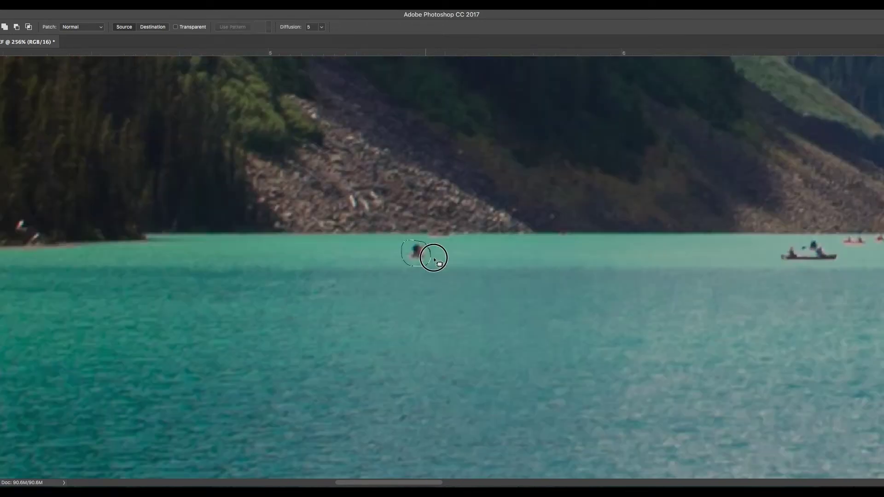
pyautogui.moveTo(430, 256); pyautogui.dragTo(385, 251)
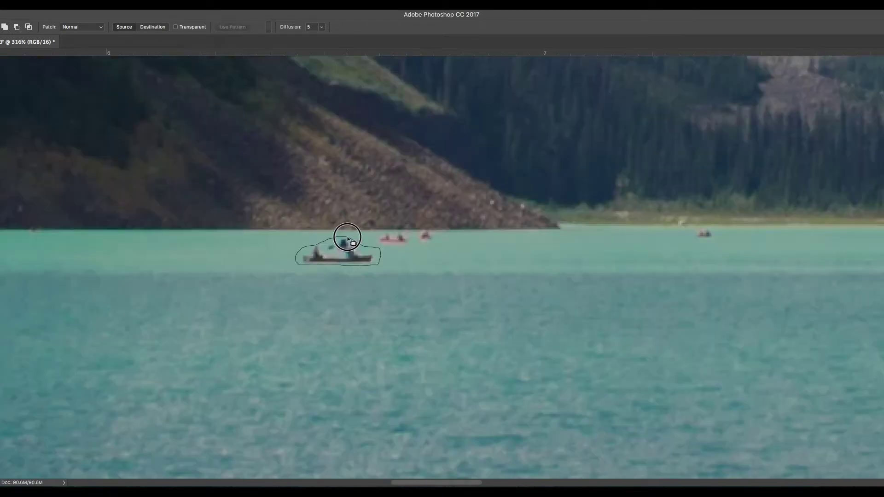
# Patch out the dark canoe and the small red boats on the water around the foot of the left rocky slope
pyautogui.moveTo(347, 237); pyautogui.dragTo(256, 250)
pyautogui.moveTo(428, 234); pyautogui.dragTo(477, 234)
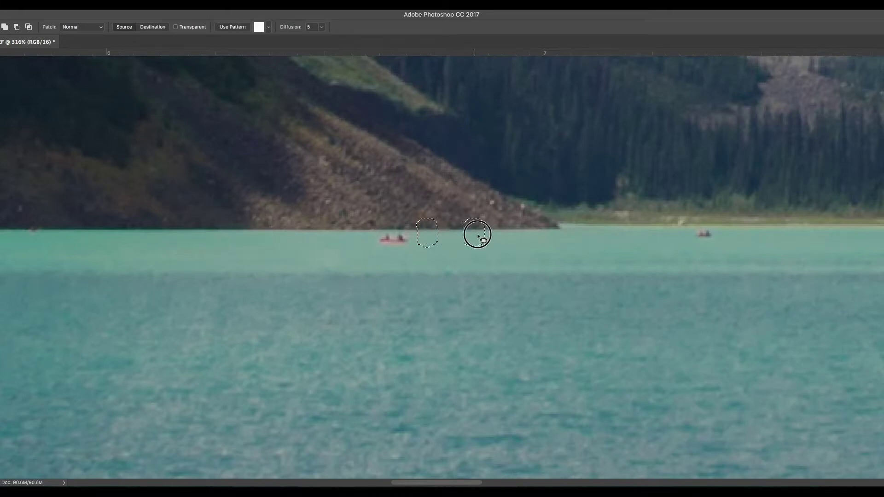
pyautogui.moveTo(478, 234); pyautogui.dragTo(493, 234)
pyautogui.moveTo(393, 240); pyautogui.dragTo(330, 243)
pyautogui.moveTo(462, 241); pyautogui.dragTo(430, 240)
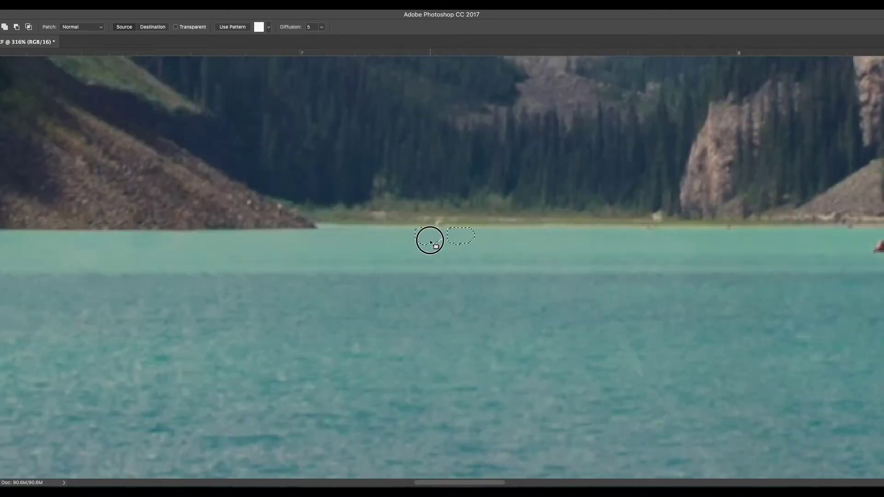
# Patch out the small boats near the far shore below the pale cliff with neighbouring water
pyautogui.moveTo(421, 258)
pyautogui.mouseDown()
pyautogui.moveTo(451, 237)
pyautogui.moveTo(447, 256)
pyautogui.moveTo(378, 248)
pyautogui.mouseUp()
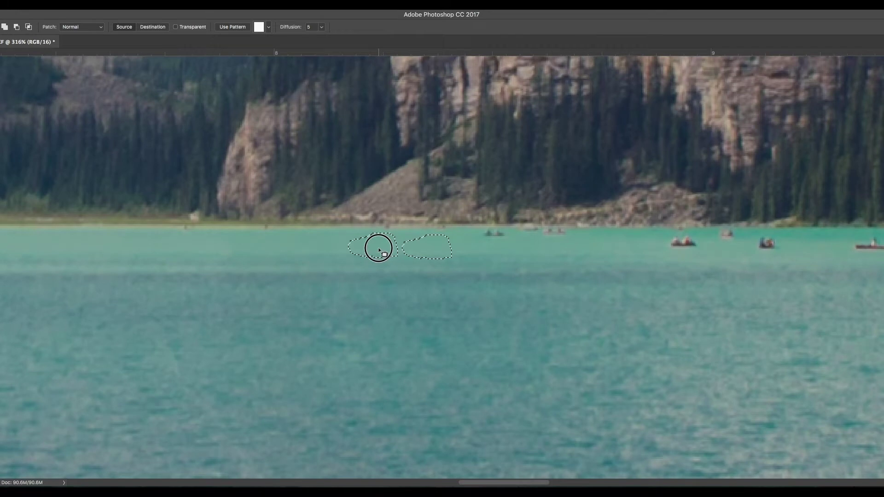
pyautogui.moveTo(510, 237); pyautogui.dragTo(507, 238)
pyautogui.moveTo(494, 237); pyautogui.dragTo(460, 237)
pyautogui.moveTo(443, 237); pyautogui.dragTo(443, 239)
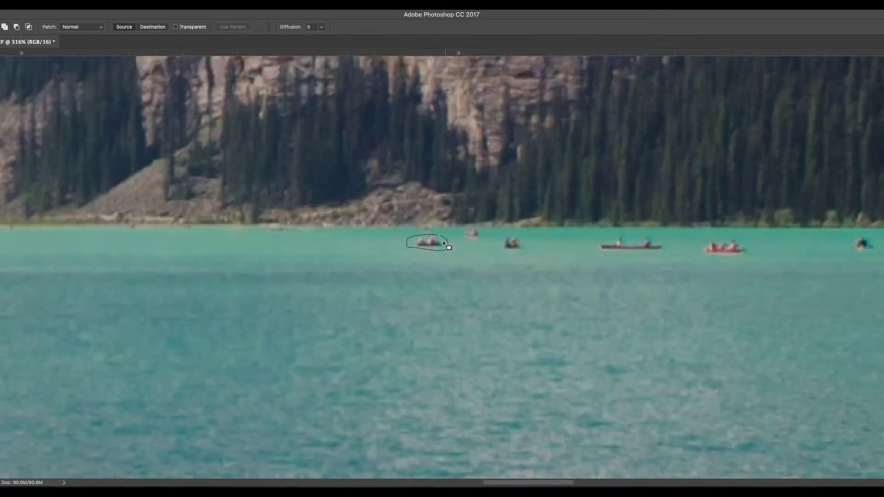
# Patch out the three small boats in front of the rockslide and the start of the right-hand forest
pyautogui.moveTo(434, 244); pyautogui.dragTo(395, 244)
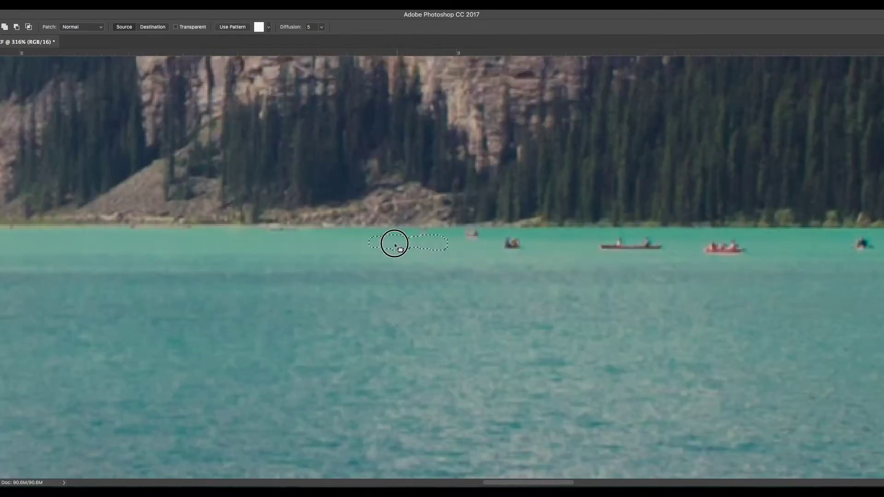
pyautogui.moveTo(458, 235)
pyautogui.mouseDown()
pyautogui.moveTo(483, 237)
pyautogui.moveTo(466, 240)
pyautogui.mouseUp()
pyautogui.moveTo(468, 237); pyautogui.dragTo(449, 237)
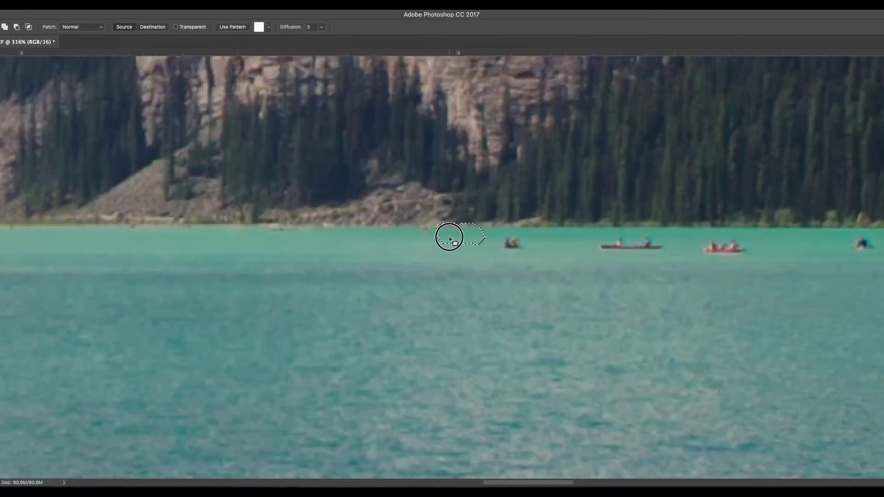
pyautogui.moveTo(518, 235)
pyautogui.mouseDown()
pyautogui.moveTo(528, 243)
pyautogui.moveTo(521, 236)
pyautogui.mouseUp()
pyautogui.moveTo(513, 245); pyautogui.dragTo(471, 246)
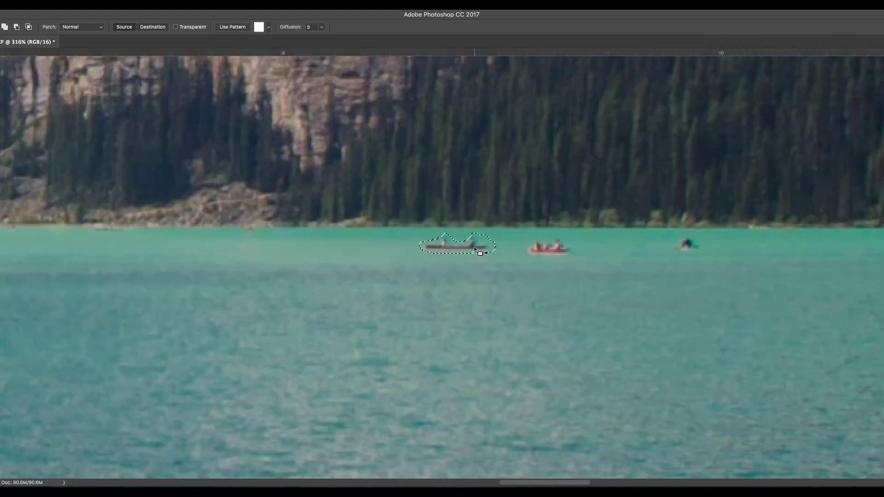
# Patch out the long canoe, the red boat and the remaining small boats in front of the right-hand forest, and clear the selection
pyautogui.moveTo(476, 251); pyautogui.dragTo(404, 245)
pyautogui.moveTo(523, 249)
pyautogui.mouseDown()
pyautogui.moveTo(574, 250)
pyautogui.moveTo(539, 261)
pyautogui.moveTo(521, 245)
pyautogui.moveTo(598, 248)
pyautogui.mouseUp()
pyautogui.hscroll(5, 598, 248)
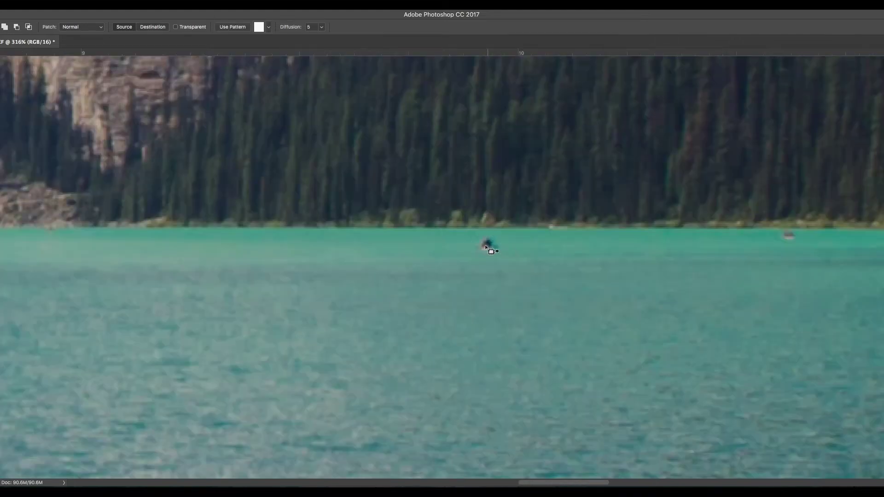
pyautogui.moveTo(485, 247); pyautogui.dragTo(428, 243)
pyautogui.hscroll(5, 547, 248)
pyautogui.moveTo(473, 220)
pyautogui.mouseDown()
pyautogui.moveTo(484, 235)
pyautogui.moveTo(482, 228)
pyautogui.moveTo(511, 234)
pyautogui.mouseUp()
pyautogui.hotkey('ctrl', 'd')
pyautogui.hscroll(5, 542, 245)
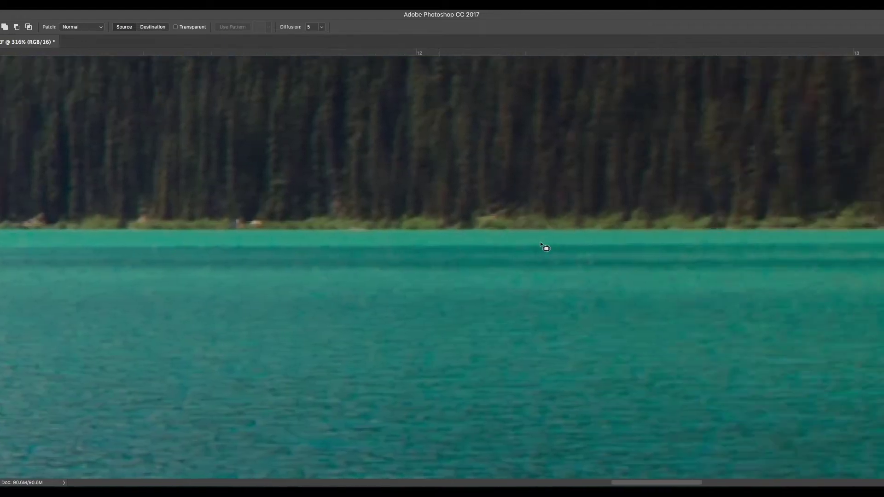
# Patch out the red canoes at the photo's left edge with clean shoreline and water from farther right, and deselect
pyautogui.scroll(-5, 541, 244)
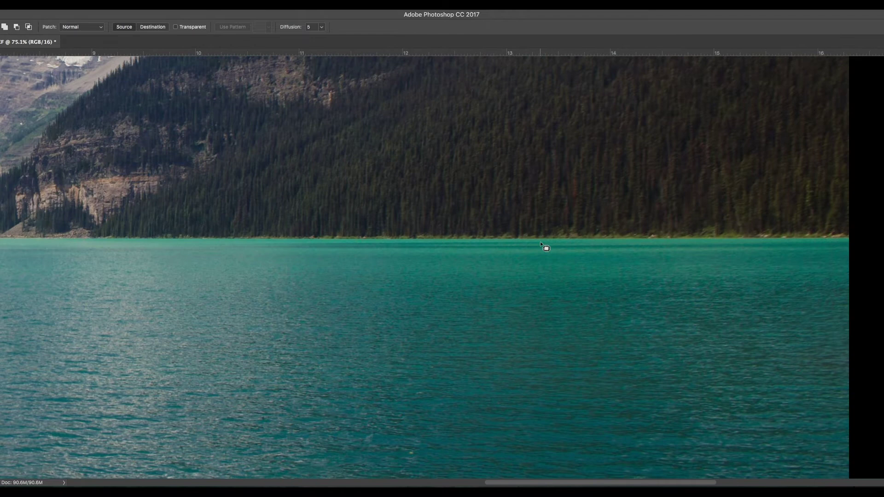
pyautogui.scroll(-5, 540, 241)
pyautogui.hscroll(-8, 540, 241)
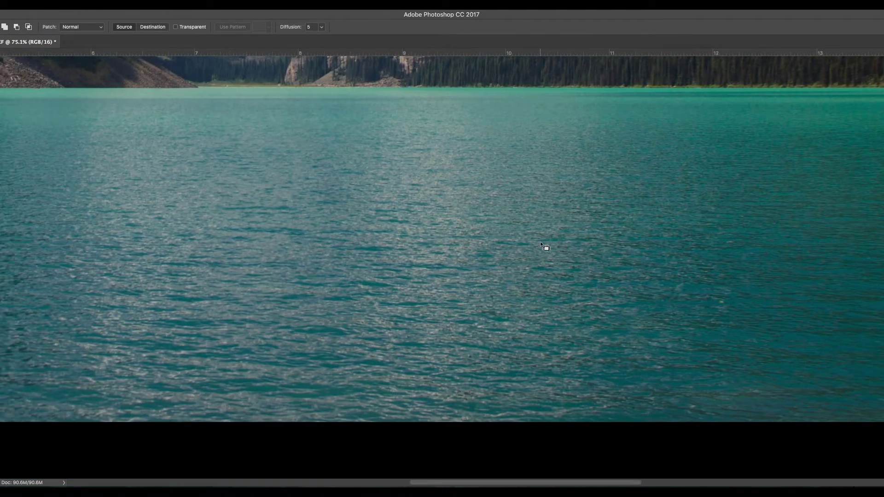
pyautogui.hscroll(-15, 541, 241)
pyautogui.scroll(2, 247, 203)
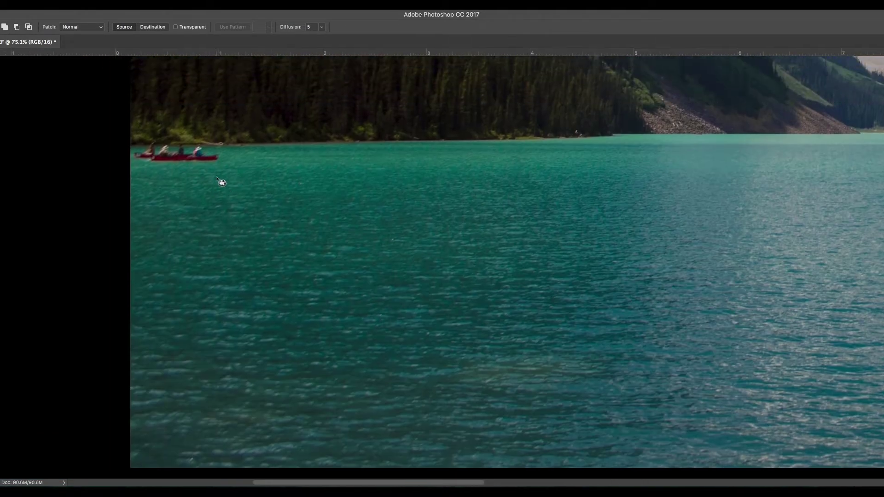
pyautogui.hscroll(-4, 277, 167)
pyautogui.scroll(2, 277, 167)
pyautogui.moveTo(423, 257); pyautogui.dragTo(419, 261)
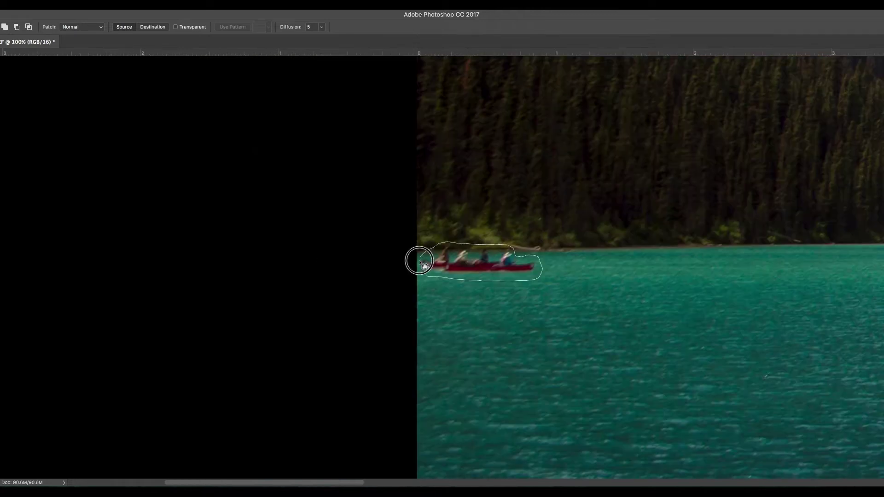
pyautogui.moveTo(491, 262); pyautogui.dragTo(750, 261)
pyautogui.hotkey('ctrl', 'd')
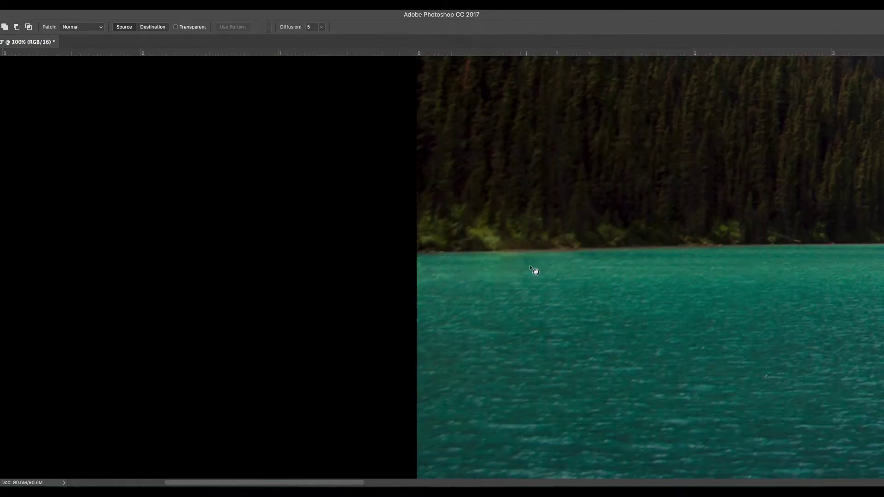
# Retouch the leftover smudge in the water where the left-edge canoes were, and check the whole lake
pyautogui.moveTo(530, 266)
pyautogui.mouseDown()
pyautogui.moveTo(533, 289)
pyautogui.moveTo(471, 285)
pyautogui.moveTo(492, 265)
pyautogui.moveTo(543, 275)
pyautogui.mouseUp()
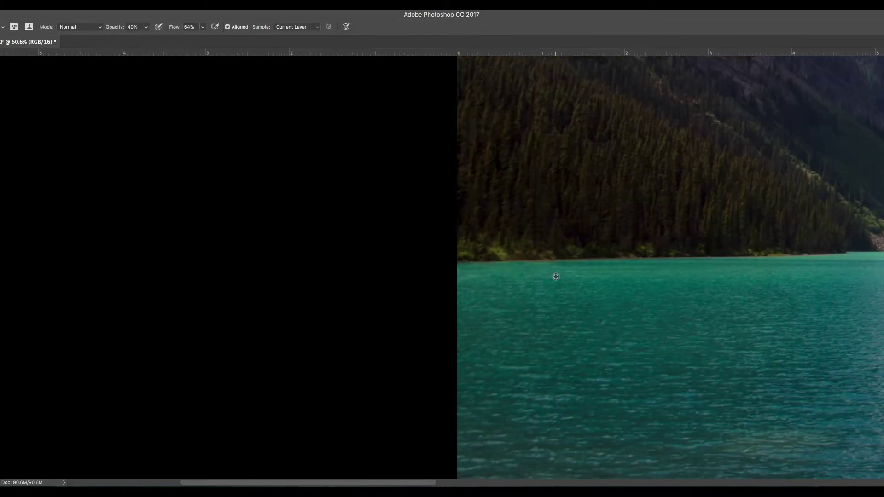
pyautogui.hotkey('ctrl', '0')
pyautogui.scroll(3, 460, 306)
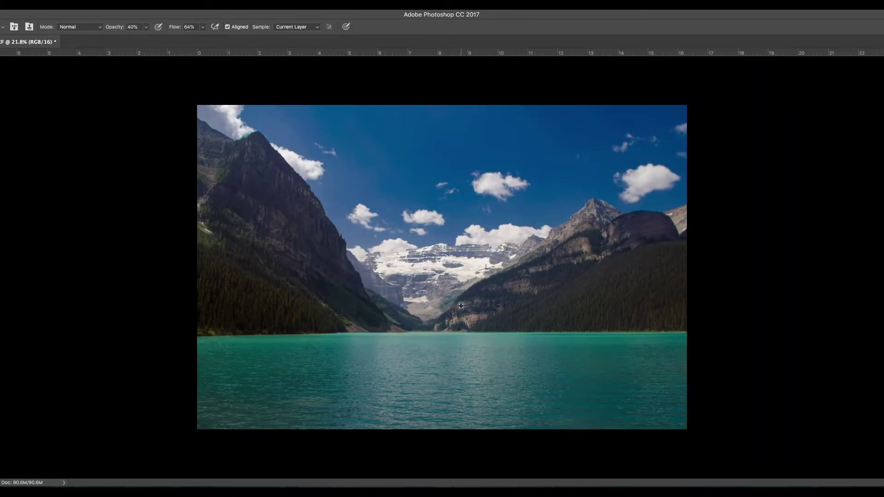
pyautogui.scroll(8, 461, 306)
pyautogui.scroll(-4, 461, 306)
pyautogui.scroll(-7, 462, 308)
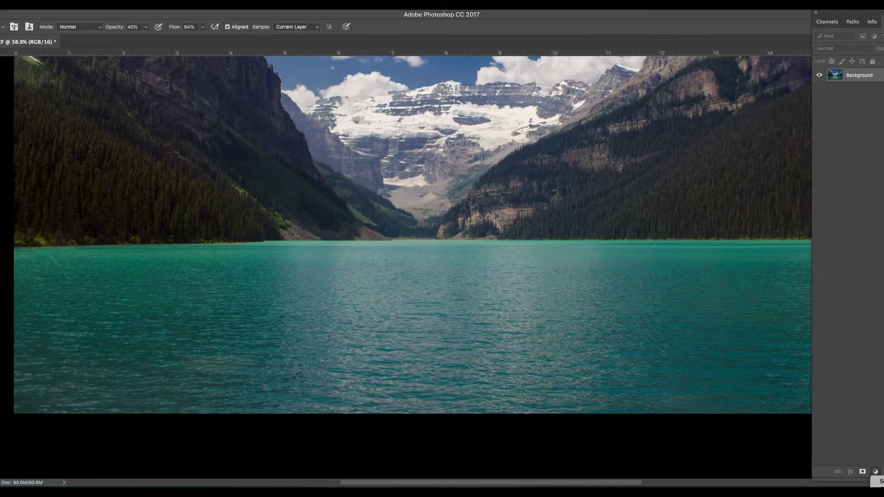
# Add a Curves adjustment layer that slightly darkens the image and toggle its visibility to compare
pyautogui.click(875, 471)
pyautogui.click(858, 380)
pyautogui.moveTo(851, 253); pyautogui.dragTo(853, 262)
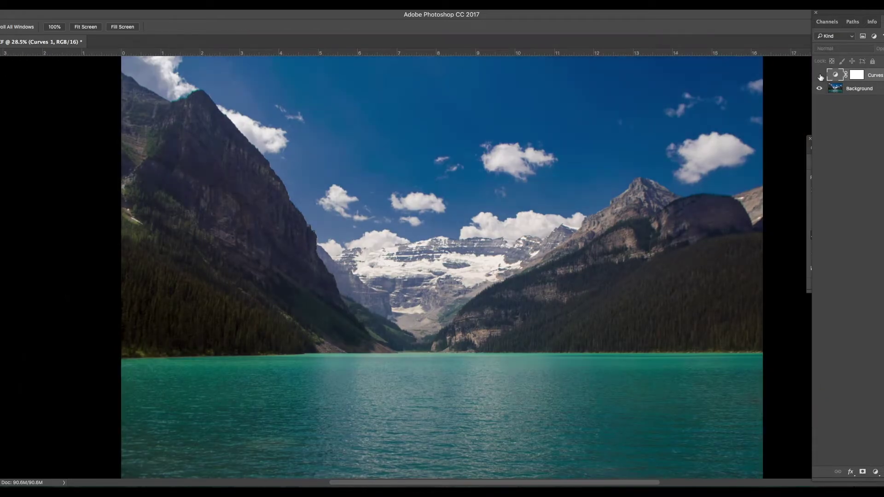
pyautogui.click(819, 76)
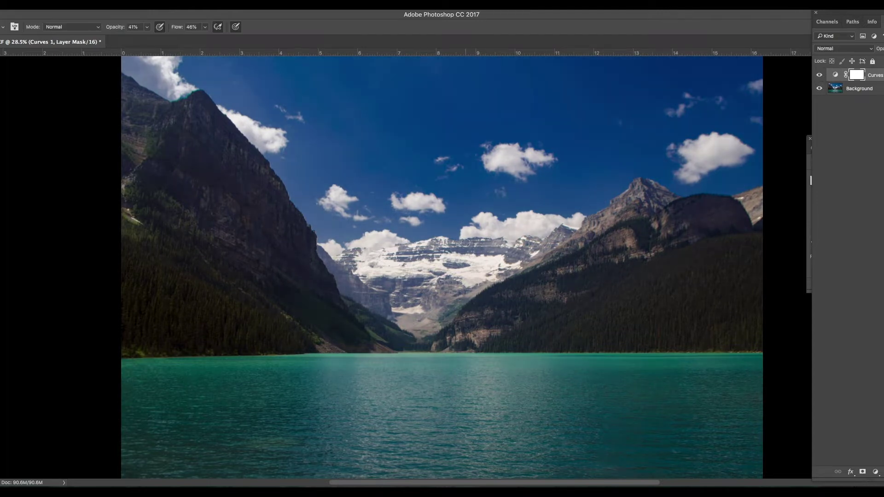
# Paint the darkening out of the sky and upper mountains on the Curves mask with a very large soft brush at 41% opacity and 46% flow
pyautogui.press(']')
pyautogui.press(']')
pyautogui.press(']')
pyautogui.press(']')
pyautogui.press(']')
pyautogui.press(']')
pyautogui.press(']')
pyautogui.press(']')
pyautogui.press(']')
pyautogui.press(']')
pyautogui.press(']')
pyautogui.press(']')
pyautogui.press(']')
pyautogui.press(']')
pyautogui.press(']')
pyautogui.press(']')
pyautogui.press(']')
pyautogui.press(']')
pyautogui.press(']')
pyautogui.press(']')
pyautogui.press('[')
pyautogui.moveTo(435, 186)
pyautogui.mouseDown()
pyautogui.moveTo(499, 166)
pyautogui.moveTo(616, 182)
pyautogui.moveTo(558, 192)
pyautogui.mouseUp()
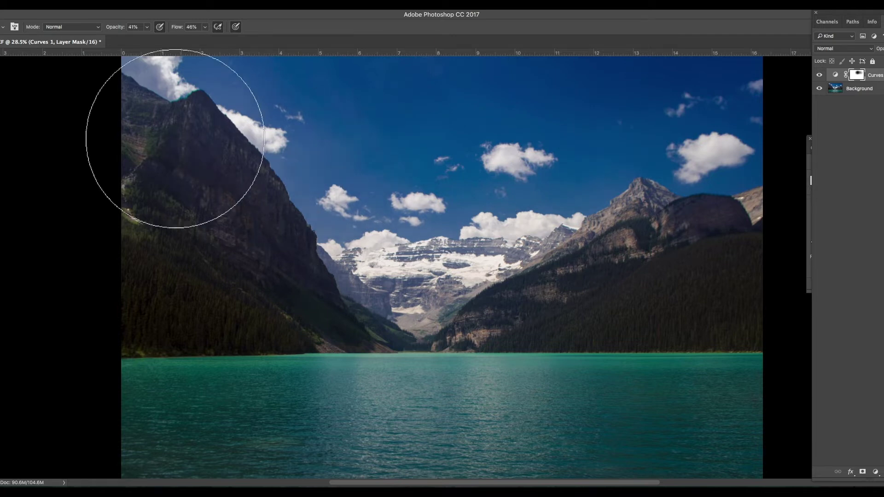
pyautogui.moveTo(175, 139)
pyautogui.mouseDown()
pyautogui.moveTo(375, 200)
pyautogui.moveTo(614, 197)
pyautogui.moveTo(656, 184)
pyautogui.mouseUp()
# Paint the darkening out of the left mountain and both forested slopes on the Curves mask, using progressively smaller soft brushes
pyautogui.press('[')
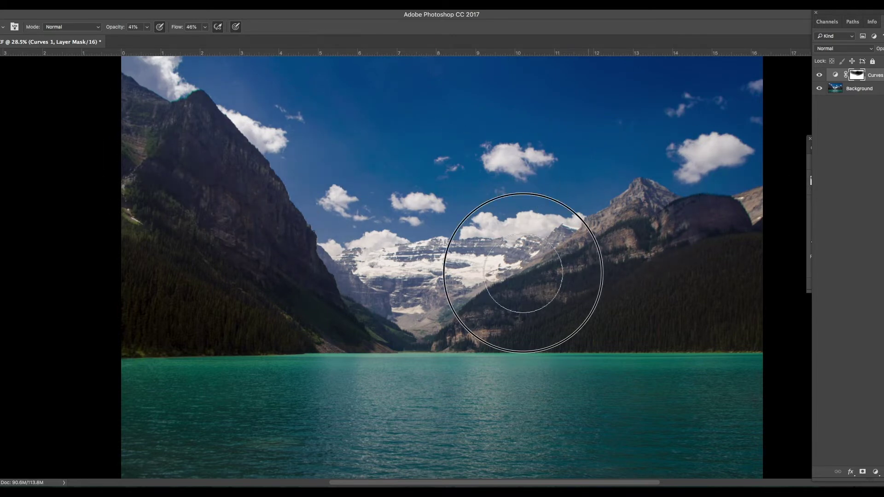
pyautogui.moveTo(186, 153); pyautogui.dragTo(306, 302)
pyautogui.press('[')
pyautogui.press('[')
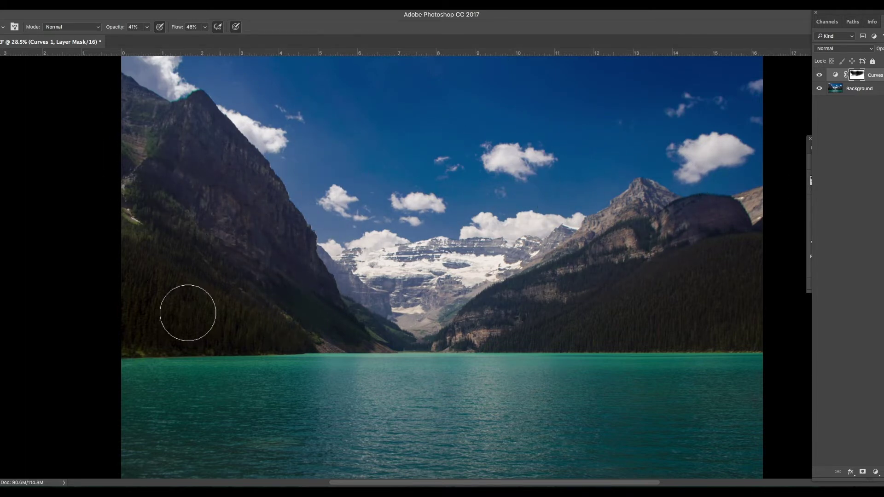
pyautogui.moveTo(161, 296)
pyautogui.mouseDown()
pyautogui.moveTo(154, 292)
pyautogui.moveTo(174, 311)
pyautogui.moveTo(164, 277)
pyautogui.moveTo(191, 256)
pyautogui.mouseUp()
pyautogui.moveTo(687, 321)
pyautogui.mouseDown()
pyautogui.moveTo(639, 324)
pyautogui.moveTo(634, 299)
pyautogui.moveTo(538, 329)
pyautogui.moveTo(624, 309)
pyautogui.mouseUp()
# Toggle the Curves layer's visibility repeatedly to compare the image with and without the masked darkening
pyautogui.click(820, 75)
pyautogui.click(820, 74)
pyautogui.click(819, 75)
pyautogui.click(820, 75)
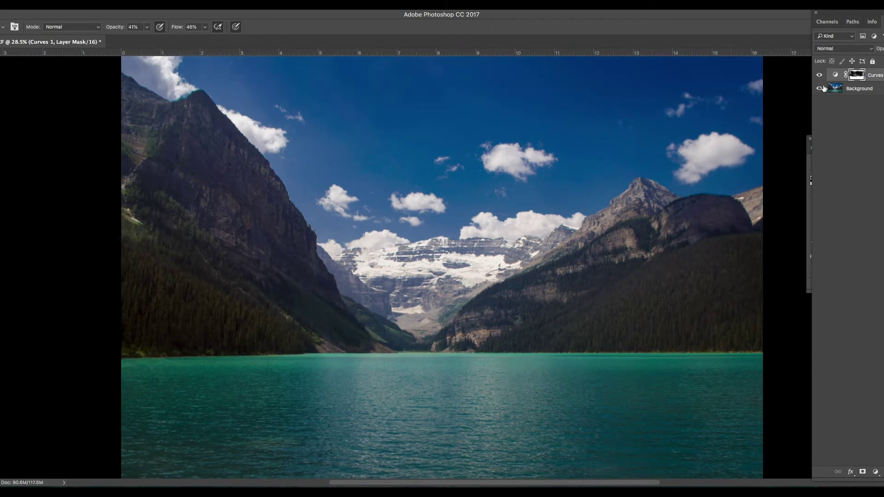
pyautogui.click(820, 75)
pyautogui.click(820, 75)
# Brush shadows around the face-like rock formation on the left cliff into the Curves mask with a small soft brush at 41% opacity
pyautogui.scroll(2, 244, 242)
pyautogui.hscroll(-2, 244, 242)
pyautogui.hscroll(-2, 237, 235)
pyautogui.scroll(1, 236, 235)
pyautogui.scroll(3, 259, 234)
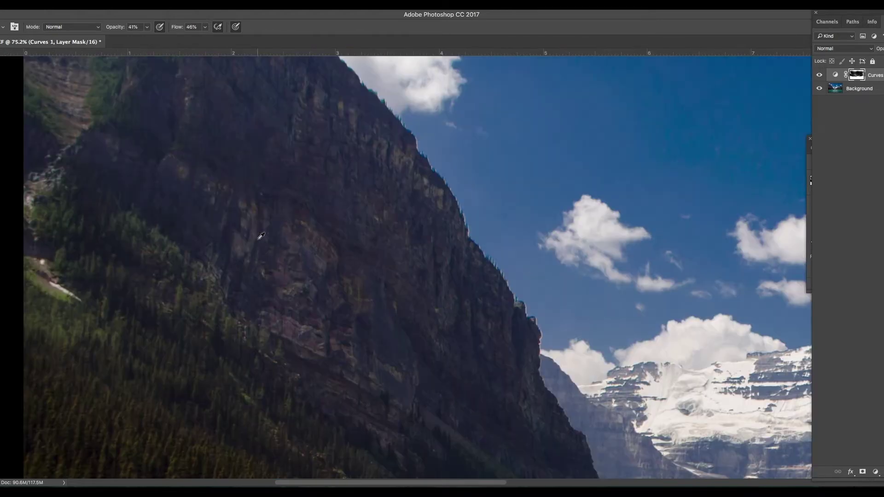
pyautogui.scroll(3, 257, 239)
pyautogui.scroll(-6, 254, 239)
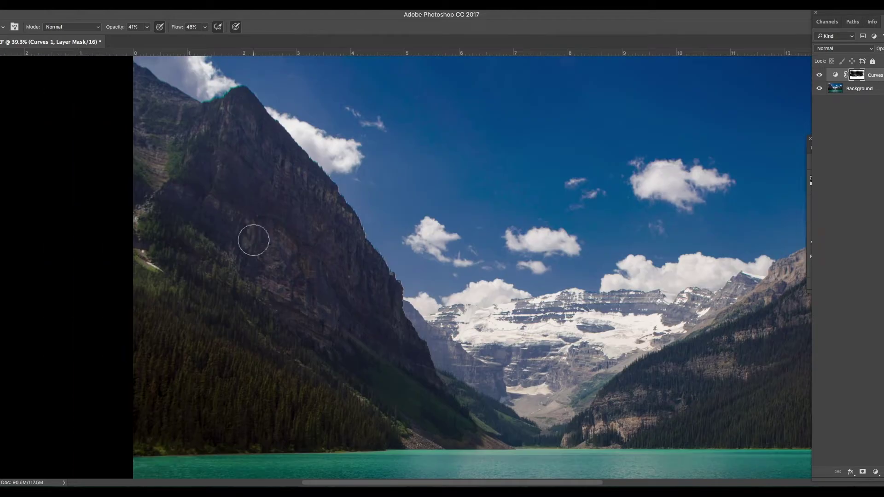
pyautogui.scroll(2, 253, 240)
pyautogui.scroll(2, 257, 237)
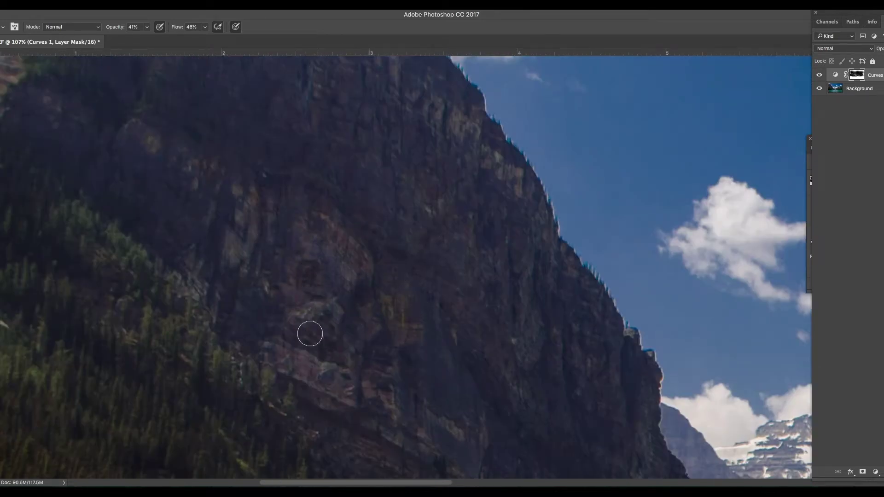
pyautogui.moveTo(383, 352)
pyautogui.mouseDown()
pyautogui.moveTo(365, 399)
pyautogui.moveTo(390, 331)
pyautogui.mouseUp()
pyautogui.moveTo(380, 277); pyautogui.dragTo(390, 329)
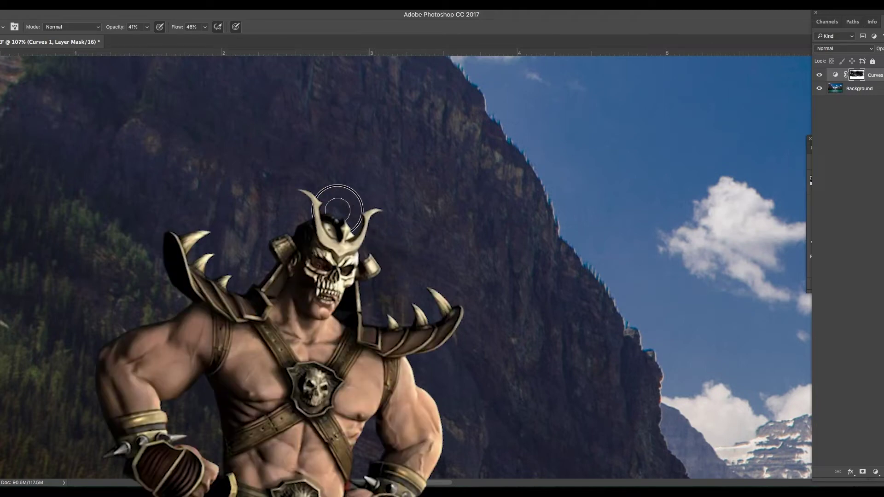
pyautogui.moveTo(271, 217)
pyautogui.mouseDown()
pyautogui.moveTo(249, 285)
pyautogui.moveTo(272, 239)
pyautogui.moveTo(271, 217)
pyautogui.moveTo(254, 339)
pyautogui.moveTo(254, 282)
pyautogui.moveTo(238, 291)
pyautogui.moveTo(267, 209)
pyautogui.moveTo(231, 180)
pyautogui.moveTo(230, 198)
pyautogui.moveTo(286, 188)
pyautogui.moveTo(268, 200)
pyautogui.moveTo(332, 220)
pyautogui.moveTo(304, 277)
pyautogui.moveTo(313, 273)
pyautogui.moveTo(308, 287)
pyautogui.moveTo(332, 299)
pyautogui.moveTo(355, 292)
pyautogui.moveTo(354, 309)
pyautogui.moveTo(330, 321)
pyautogui.moveTo(340, 327)
pyautogui.moveTo(358, 302)
pyautogui.moveTo(329, 356)
pyautogui.mouseUp()
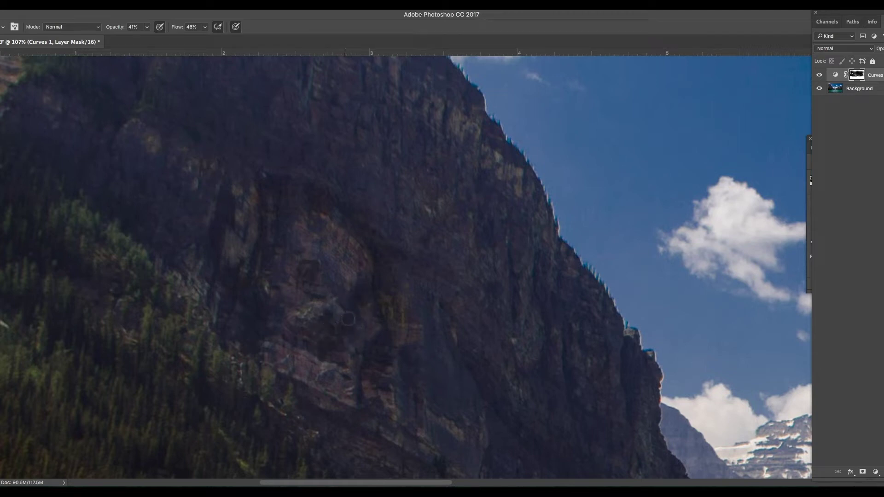
pyautogui.click(292, 381)
pyautogui.moveTo(289, 388)
pyautogui.mouseDown()
pyautogui.moveTo(355, 415)
pyautogui.moveTo(354, 381)
pyautogui.mouseUp()
# Add a second Curves adjustment layer with the midtones raised to brighten the image, and invert its mask to black
pyautogui.moveTo(809, 142); pyautogui.dragTo(737, 124)
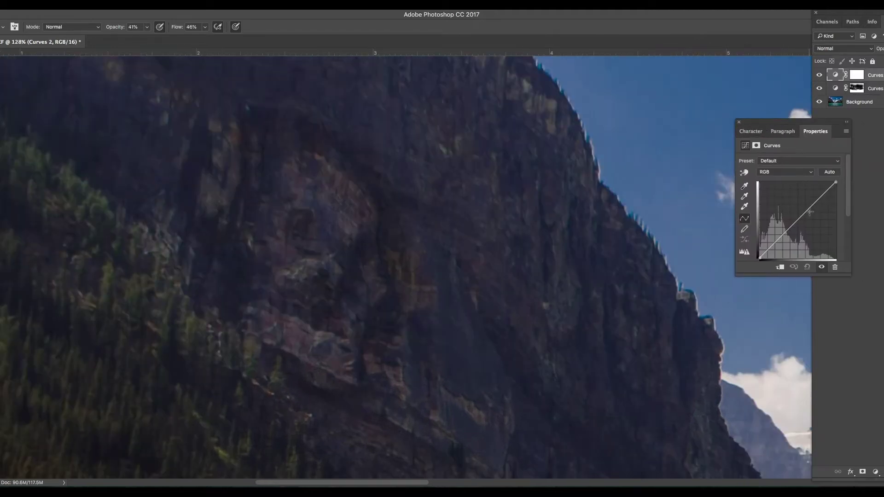
pyautogui.moveTo(804, 215); pyautogui.dragTo(784, 228)
pyautogui.click(789, 225)
pyautogui.click(856, 75)
pyautogui.press('super+i')
# Paint the brightening onto the highlights of the face-like rocks on the second Curves mask, and fit the photo to the window
pyautogui.moveTo(350, 306)
pyautogui.mouseDown()
pyautogui.moveTo(369, 272)
pyautogui.moveTo(351, 347)
pyautogui.moveTo(292, 325)
pyautogui.moveTo(270, 278)
pyautogui.moveTo(339, 240)
pyautogui.moveTo(350, 330)
pyautogui.moveTo(333, 250)
pyautogui.moveTo(343, 304)
pyautogui.moveTo(151, 239)
pyautogui.mouseUp()
pyautogui.press('h')
pyautogui.press('super+0')
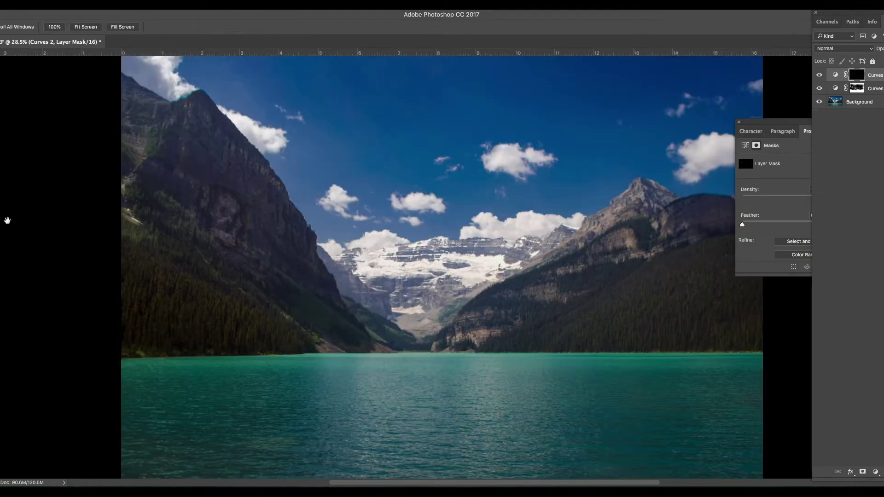
# Examine the retouched rock face close up and at full view, comparing the Background alone with all adjustment layers shown
pyautogui.click(231, 232)
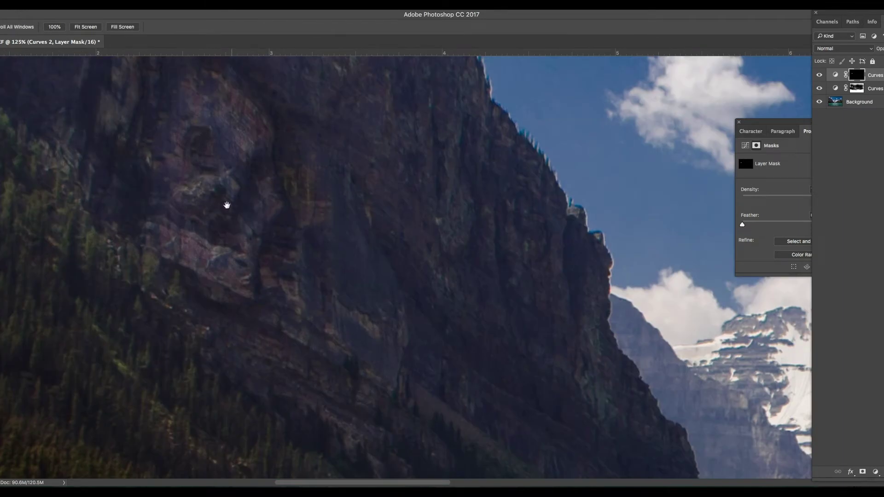
pyautogui.keyDown('alt'); pyautogui.click(225, 201); pyautogui.keyUp('alt')
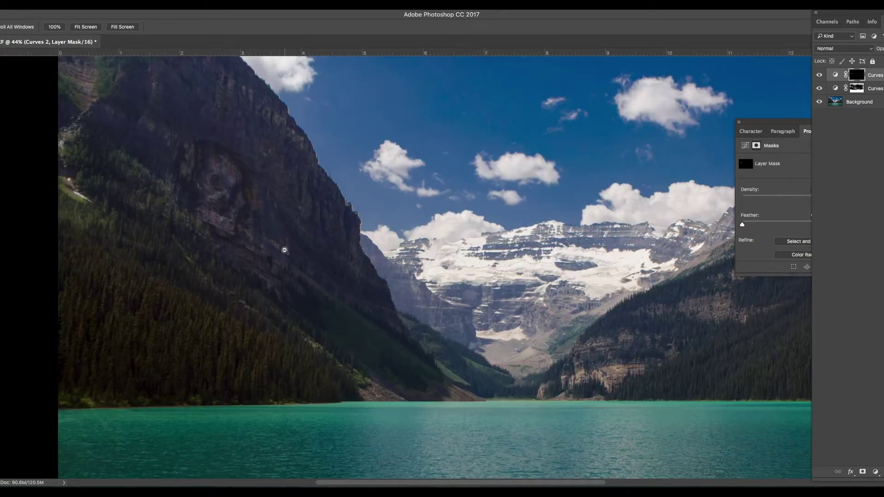
pyautogui.keyDown('alt'); pyautogui.click(284, 250); pyautogui.keyUp('alt')
pyautogui.scroll(-3, 316, 257)
pyautogui.scroll(3, 317, 255)
pyautogui.moveTo(318, 255); pyautogui.dragTo(266, 255)
pyautogui.keyDown('alt'); pyautogui.click(820, 102); pyautogui.keyUp('alt')
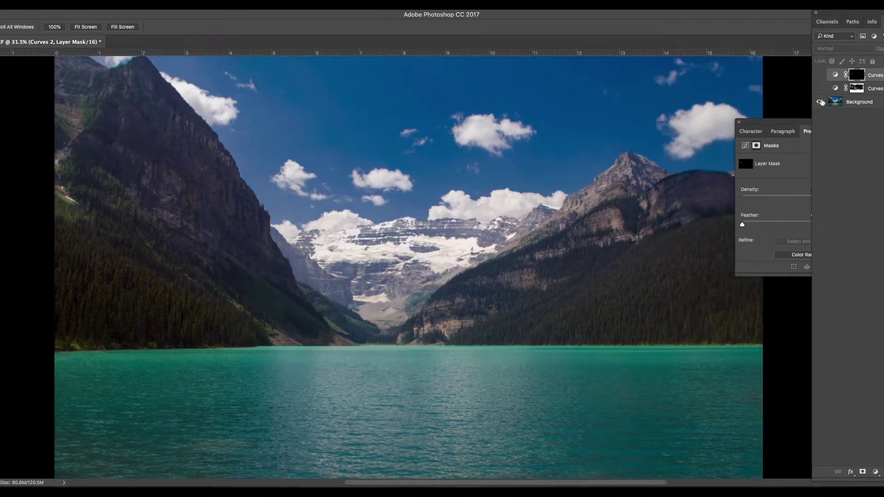
pyautogui.keyDown('alt'); pyautogui.click(820, 102); pyautogui.keyUp('alt')
pyautogui.keyDown('alt'); pyautogui.click(820, 102); pyautogui.keyUp('alt')
pyautogui.keyDown('alt'); pyautogui.click(820, 102); pyautogui.keyUp('alt')
pyautogui.keyDown('alt'); pyautogui.click(819, 101); pyautogui.keyUp('alt')
pyautogui.keyDown('alt'); pyautogui.click(820, 102); pyautogui.keyUp('alt')
pyautogui.keyDown('alt'); pyautogui.click(820, 101); pyautogui.keyUp('alt')
pyautogui.keyDown('alt'); pyautogui.click(820, 102); pyautogui.keyUp('alt')
# Refine the first Curves layer's mask with soft brush strokes over the left mountain's peak, cliff face and ridge
pyautogui.click(857, 89)
pyautogui.press('b')
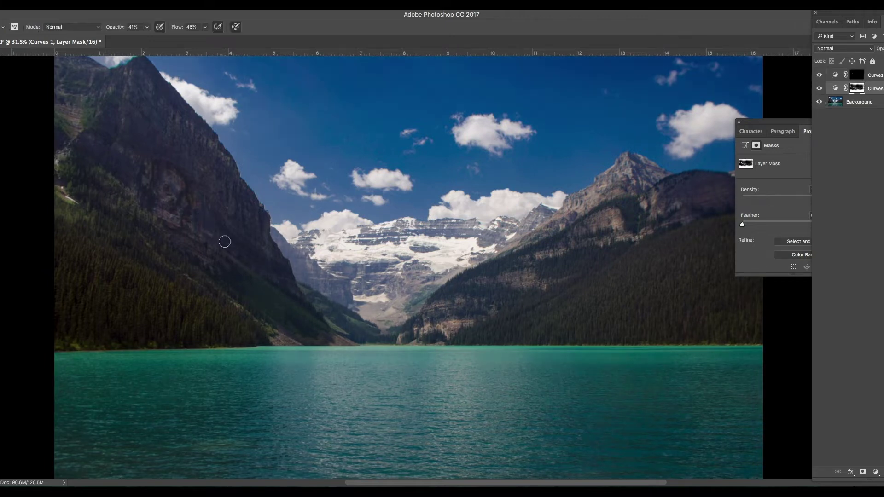
pyautogui.moveTo(209, 219)
pyautogui.mouseDown()
pyautogui.moveTo(257, 275)
pyautogui.moveTo(203, 219)
pyautogui.mouseUp()
pyautogui.click(116, 97)
pyautogui.click(129, 82)
pyautogui.click(117, 140)
pyautogui.click(146, 76)
pyautogui.click(280, 270)
pyautogui.click(285, 282)
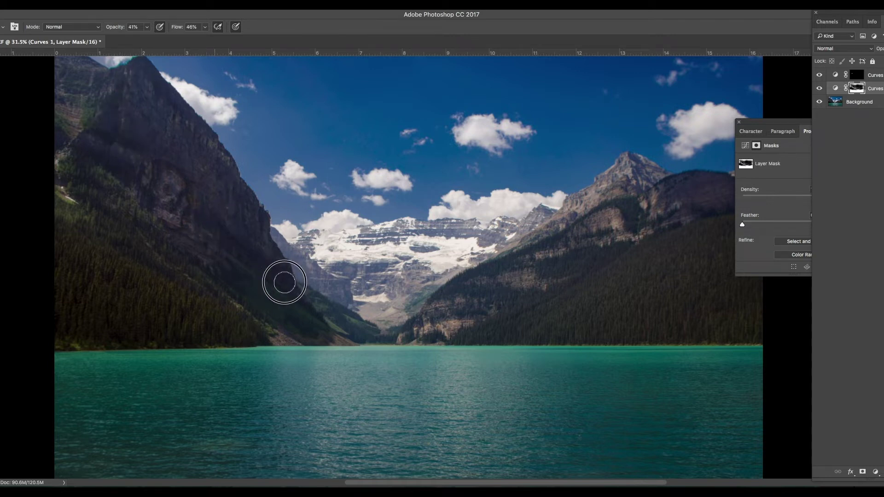
# Continue brushing the first Curves mask over the forested lower slopes of the left mountain down to the shoreline
pyautogui.click(321, 315)
pyautogui.click(239, 300)
pyautogui.click(263, 340)
pyautogui.moveTo(127, 333)
pyautogui.mouseDown()
pyautogui.moveTo(96, 327)
pyautogui.moveTo(91, 312)
pyautogui.mouseUp()
pyautogui.moveTo(79, 200)
pyautogui.mouseDown()
pyautogui.moveTo(93, 201)
pyautogui.moveTo(210, 310)
pyautogui.moveTo(287, 351)
pyautogui.mouseUp()
pyautogui.moveTo(236, 340)
pyautogui.mouseDown()
pyautogui.moveTo(75, 336)
pyautogui.moveTo(218, 336)
pyautogui.moveTo(273, 298)
pyautogui.mouseUp()
# Brush the first Curves mask over the right mountain's slope and peak and the distant snowy range
pyautogui.moveTo(534, 277)
pyautogui.mouseDown()
pyautogui.moveTo(600, 257)
pyautogui.moveTo(618, 270)
pyautogui.mouseUp()
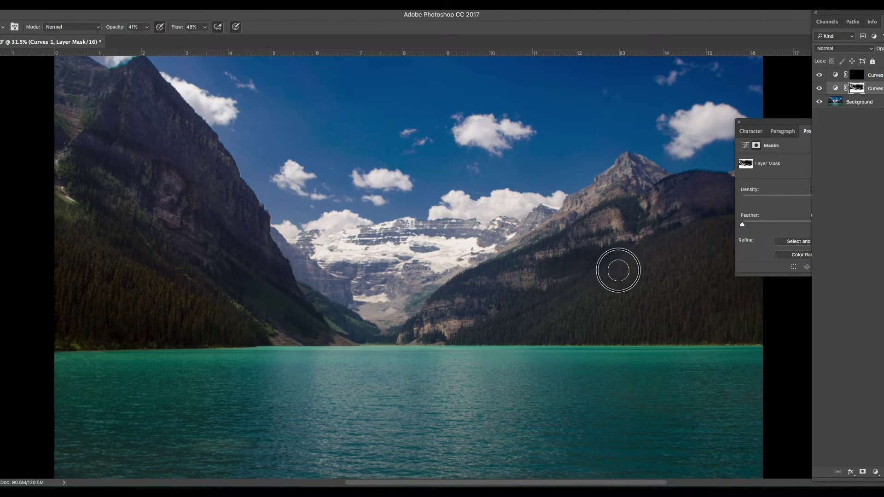
pyautogui.moveTo(527, 268); pyautogui.dragTo(619, 206)
pyautogui.click(632, 183)
pyautogui.click(495, 242)
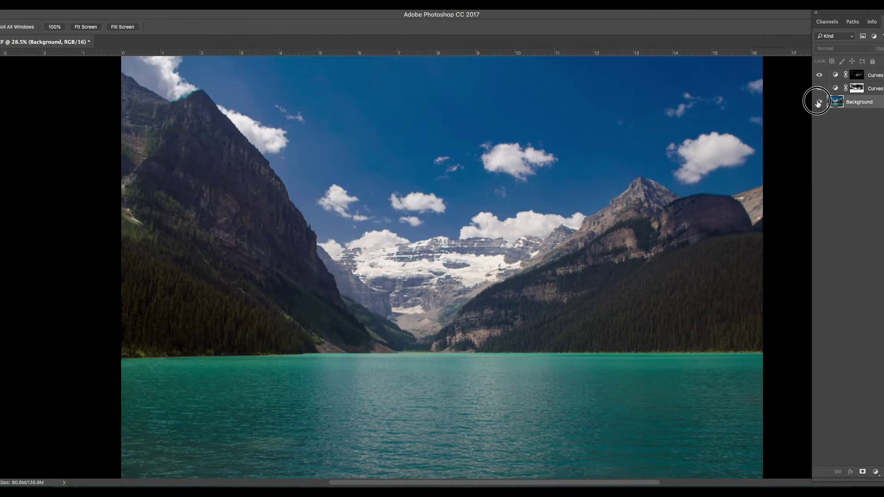
# Compare the graded image with its Background layer, and toggle the before view of the original photo in Lightroom
pyautogui.keyDown('alt'); pyautogui.click(818, 102); pyautogui.keyUp('alt')
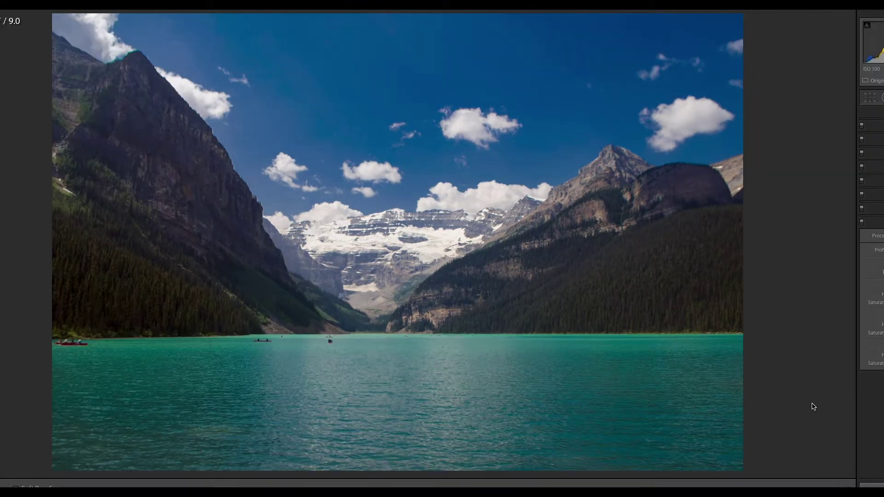
pyautogui.press('\\')
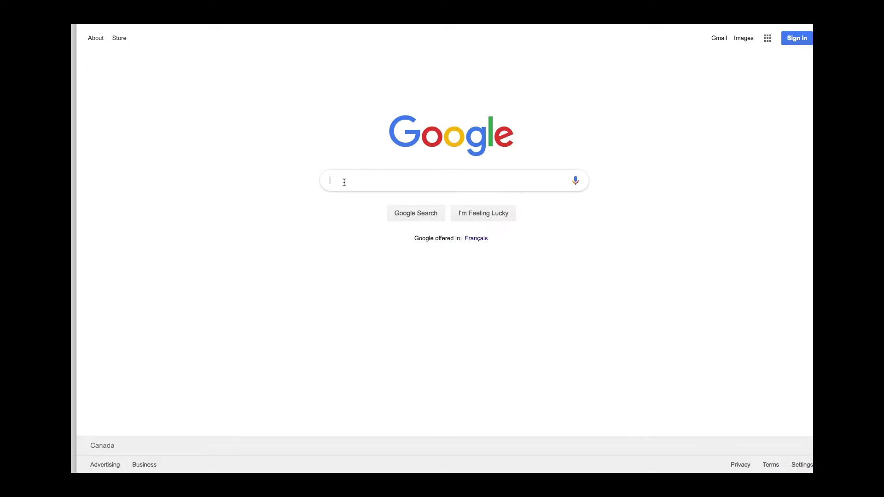
# Switch to Google in the browser and search for images of "lake louise"
pyautogui.write('lake loiu')
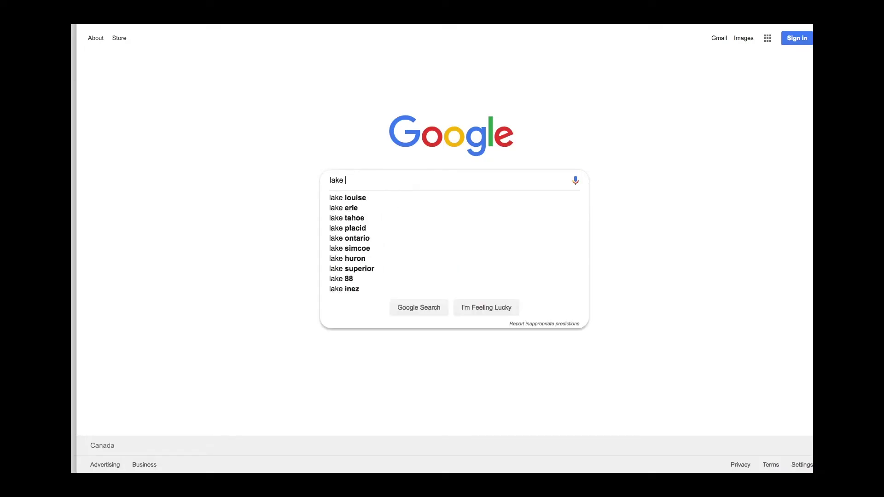
pyautogui.press('BackSpace')
pyautogui.press('BackSpace')
pyautogui.write('uise')
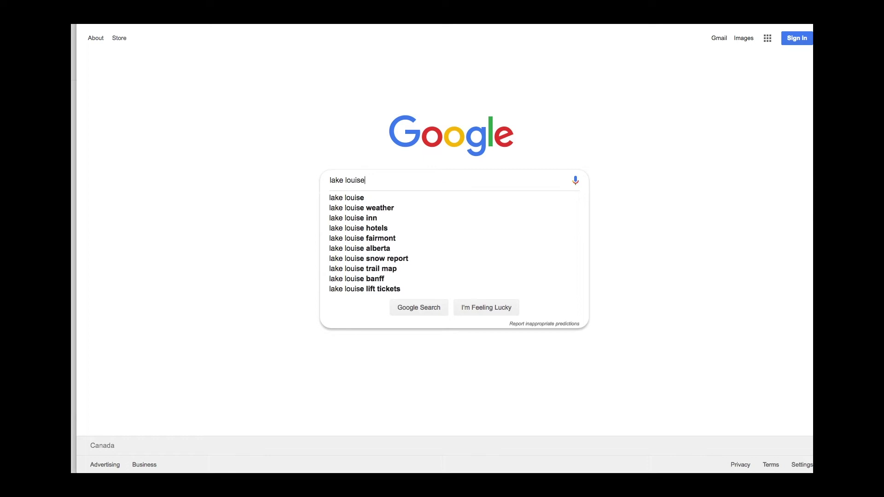
pyautogui.press('Return')
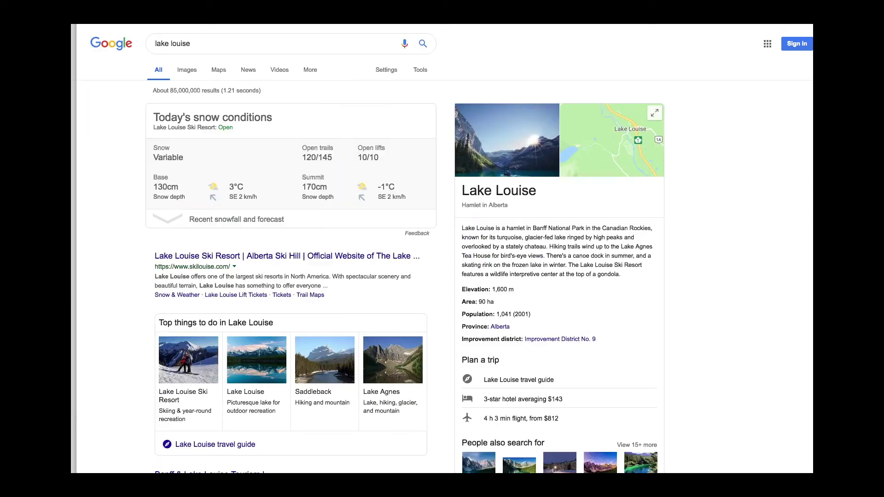
pyautogui.click(191, 74)
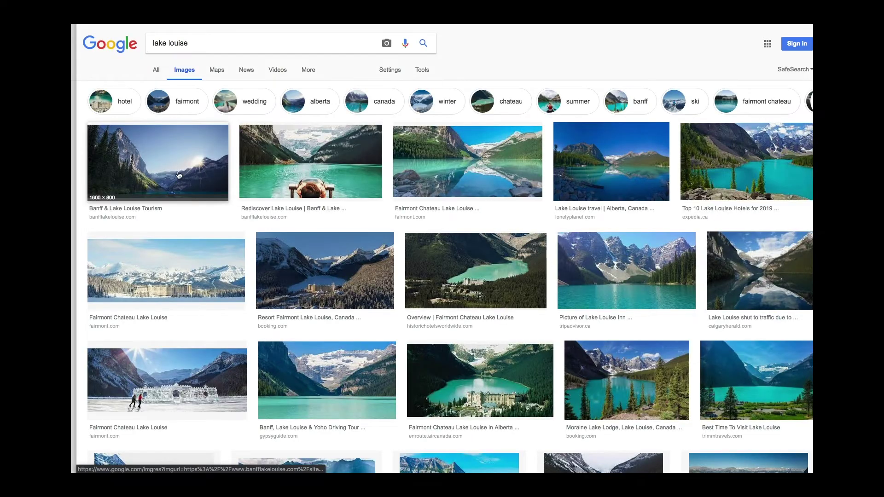
# Enlarge the Rediscover Lake Louise, Top 10 Lake Louise Hotels and Calgary Herald image results to examine the mountains
pyautogui.click(331, 167)
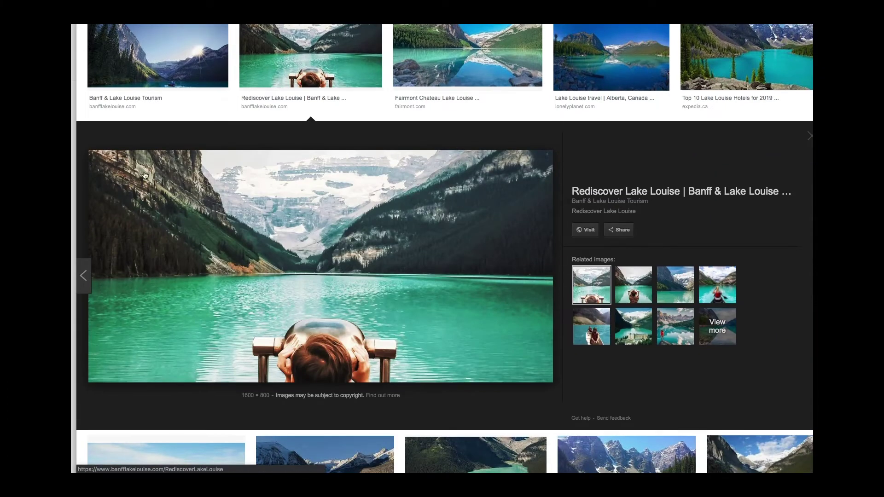
pyautogui.scroll(2, 145, 175)
pyautogui.click(746, 129)
pyautogui.scroll(-8, 401, 184)
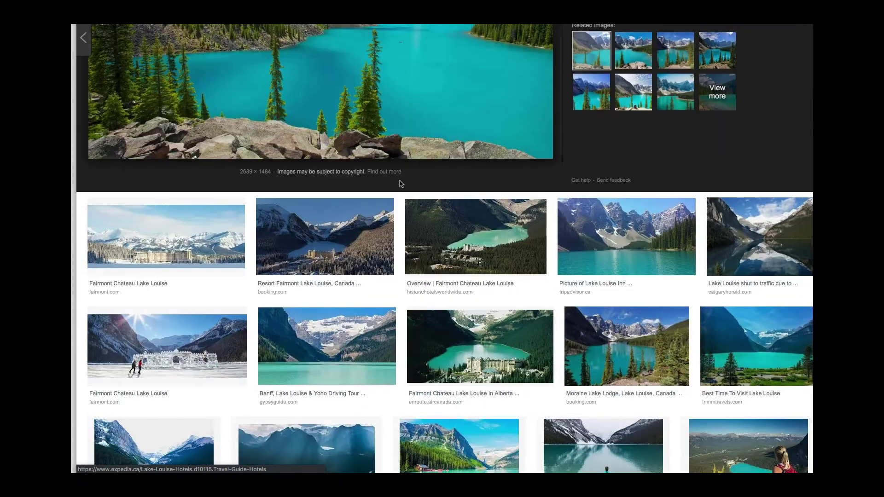
pyautogui.scroll(-3, 400, 183)
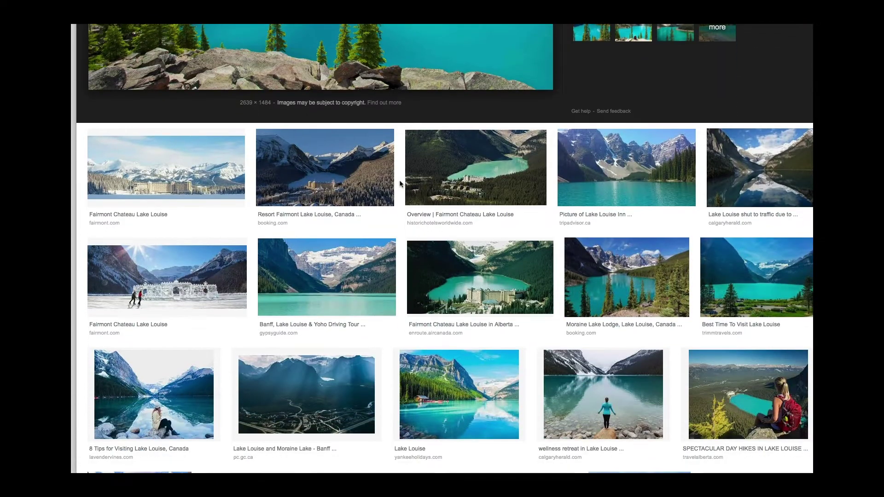
pyautogui.click(735, 156)
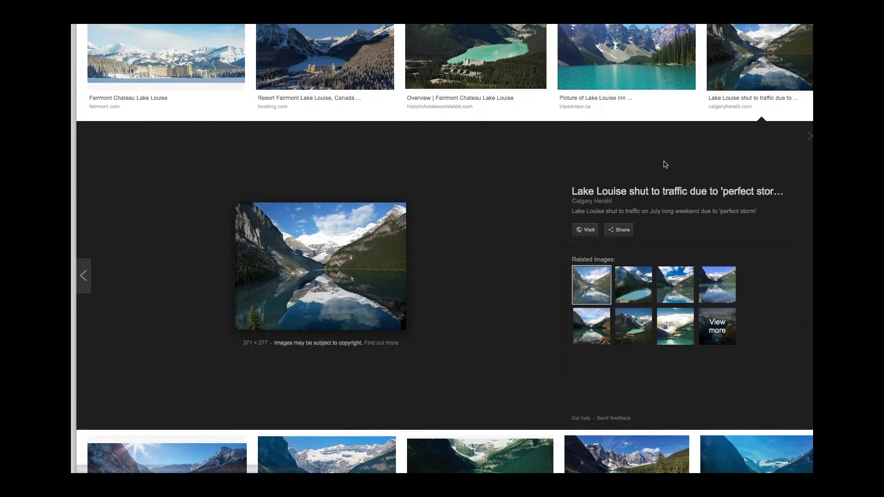
# Browse further image results of Lake Louise, examining the left cliff in the enlarged canoe photo
pyautogui.scroll(-5, 370, 187)
pyautogui.scroll(2, 371, 188)
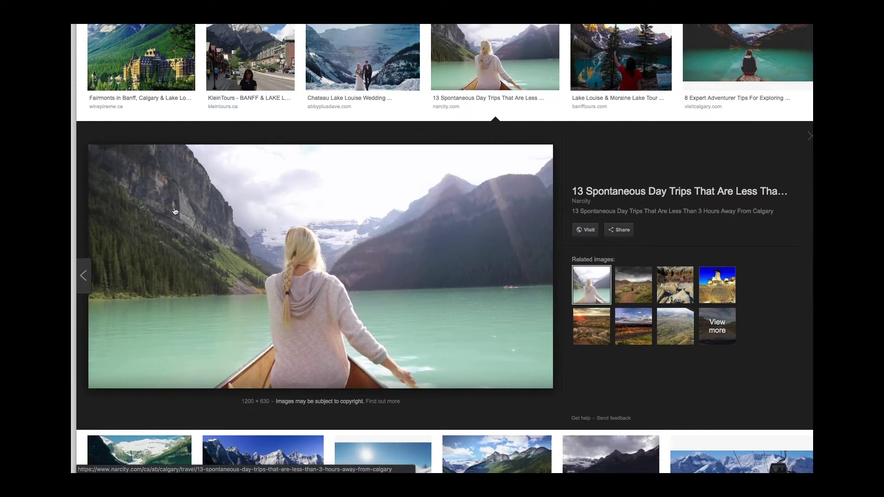
pyautogui.scroll(-5, 439, 221)
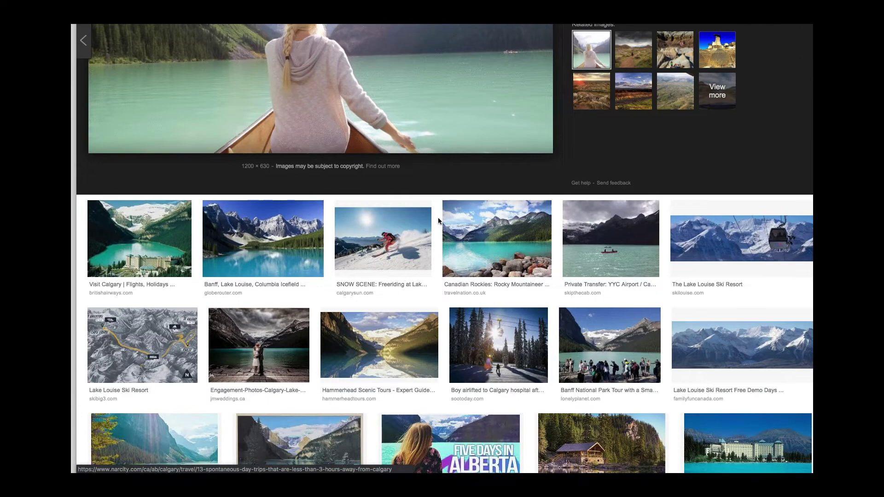
pyautogui.scroll(-10, 286, 213)
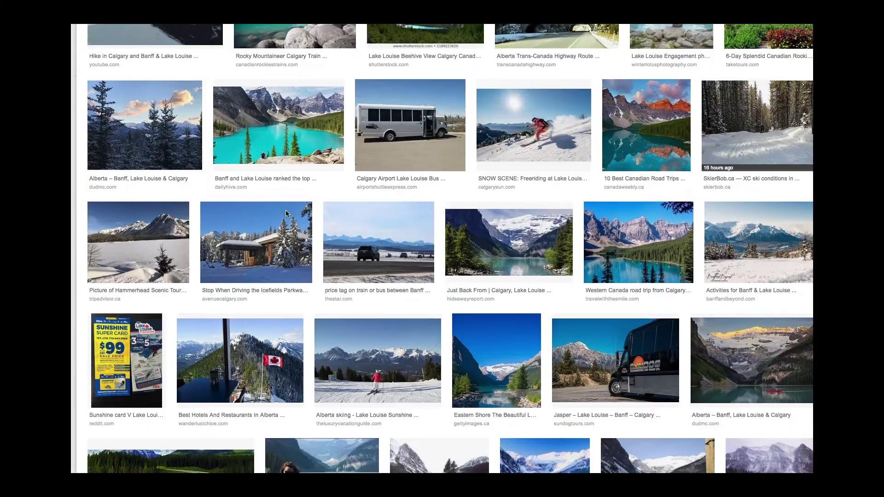
pyautogui.scroll(-5, 286, 213)
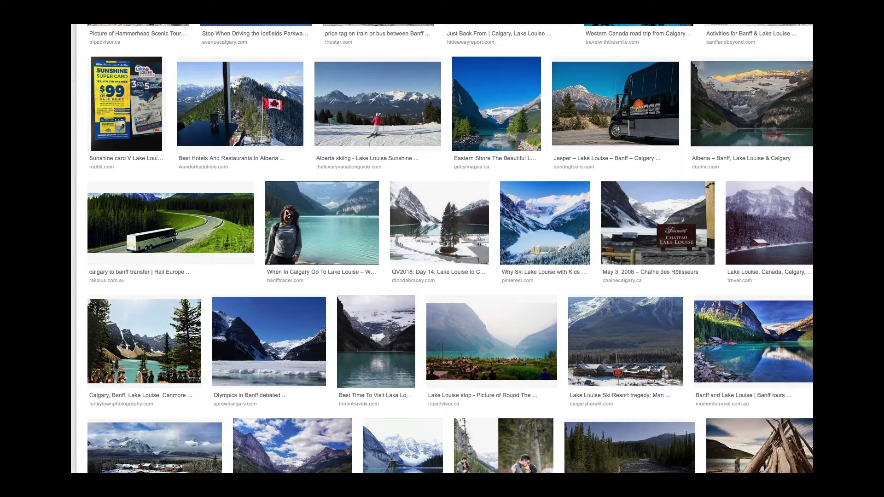
pyautogui.scroll(-4, 286, 213)
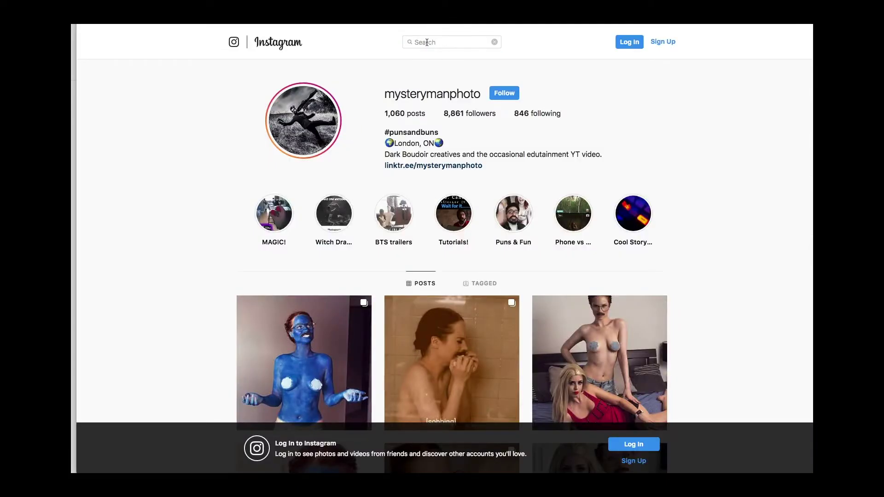
# Search Instagram for "lakelouise", open the #lakelouise hashtag and browse its top and most recent posts
pyautogui.write('kelouise')
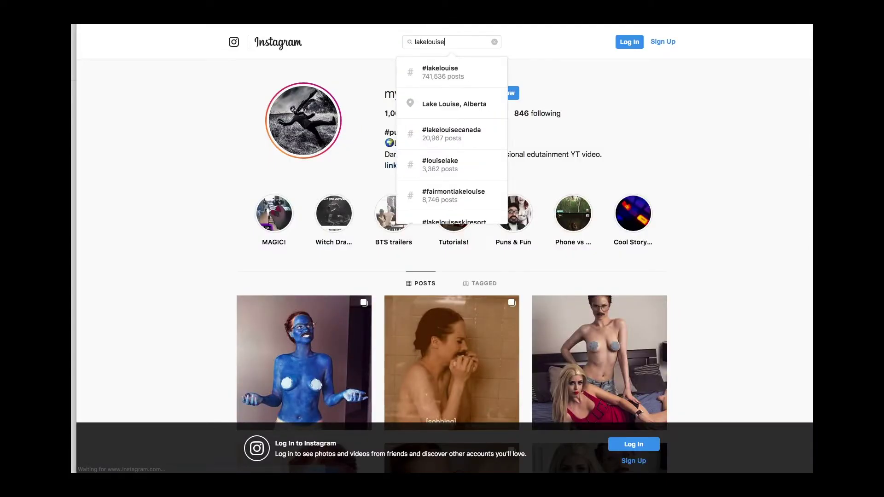
pyautogui.click(437, 74)
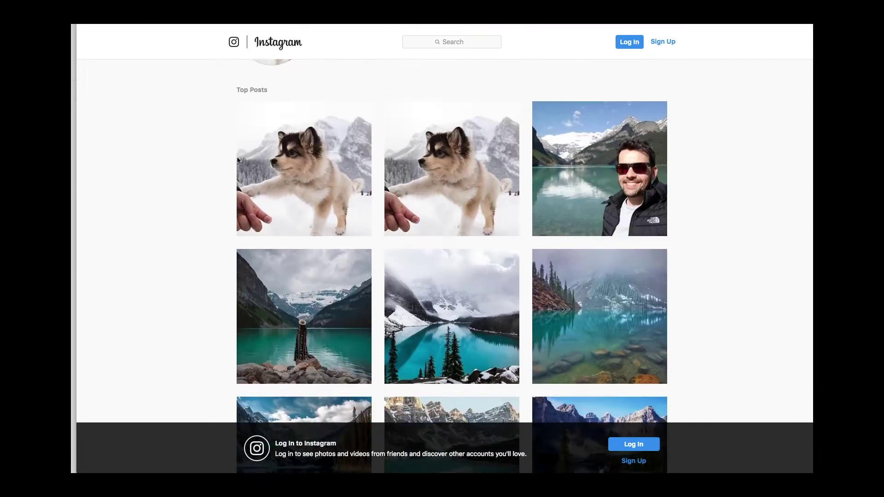
pyautogui.scroll(-7, 238, 161)
pyautogui.scroll(-10, 238, 161)
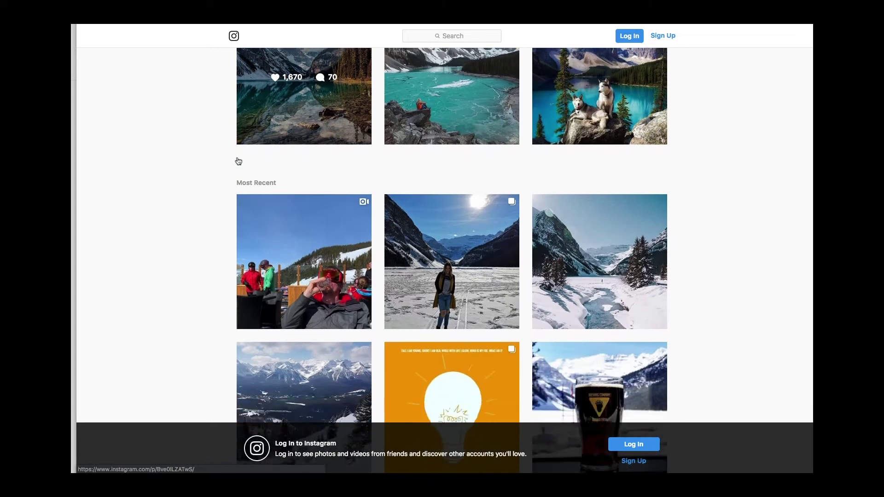
# Browse the most recent #lakelouise posts for photos showing the mountains and cliffs around the lake
pyautogui.scroll(-10, 238, 160)
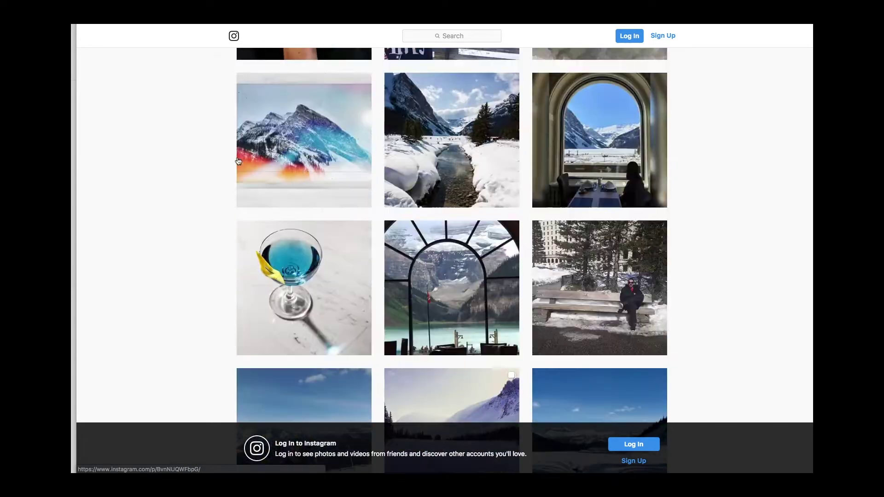
pyautogui.scroll(-10, 238, 161)
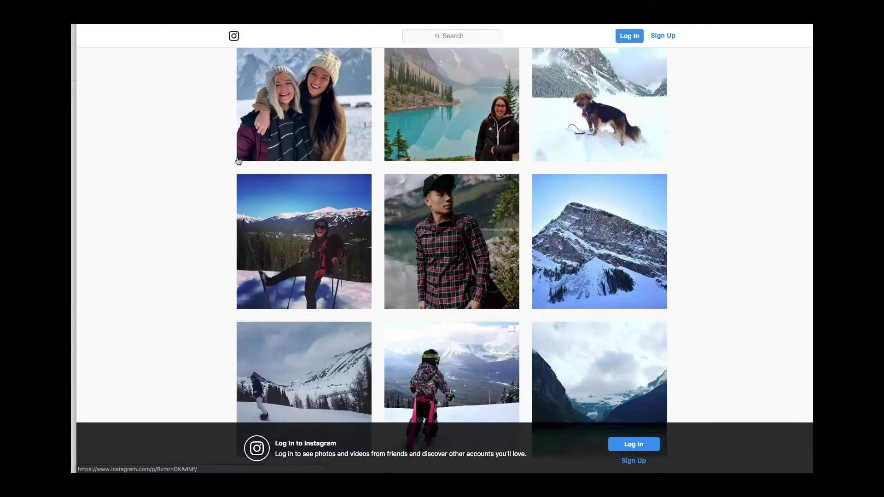
pyautogui.scroll(-10, 211, 171)
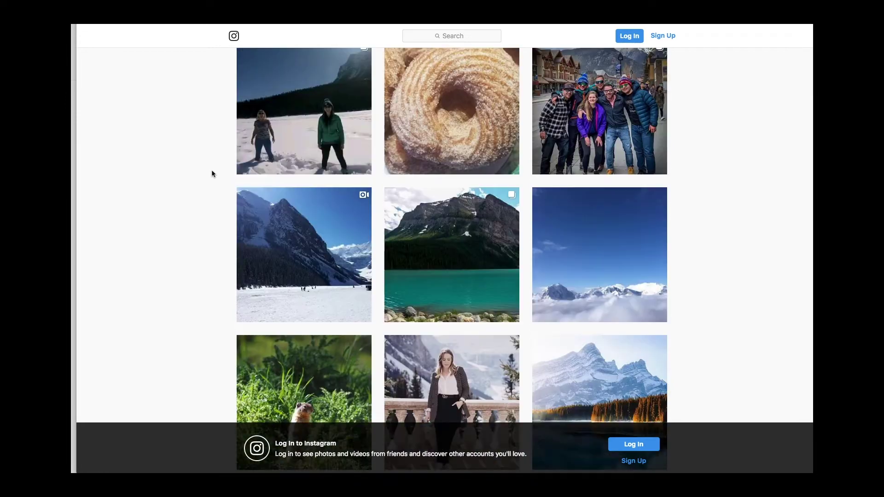
pyautogui.scroll(-10, 212, 171)
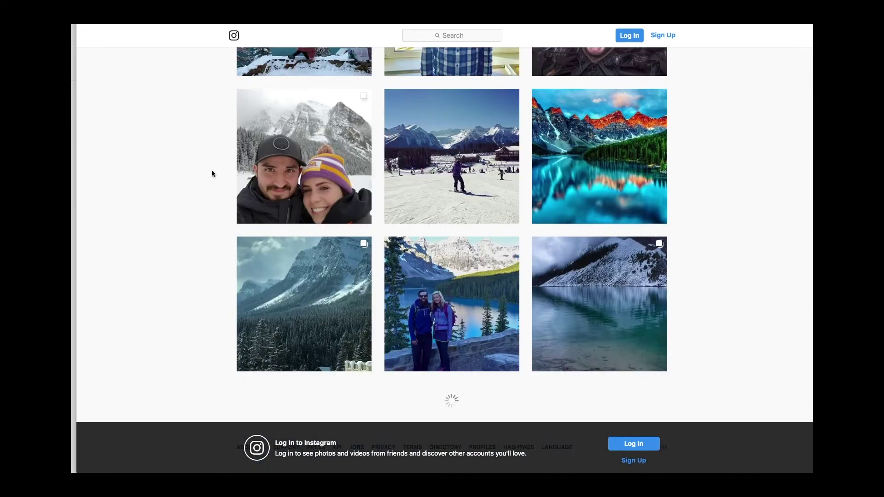
pyautogui.scroll(-5, 212, 171)
pyautogui.scroll(-10, 212, 173)
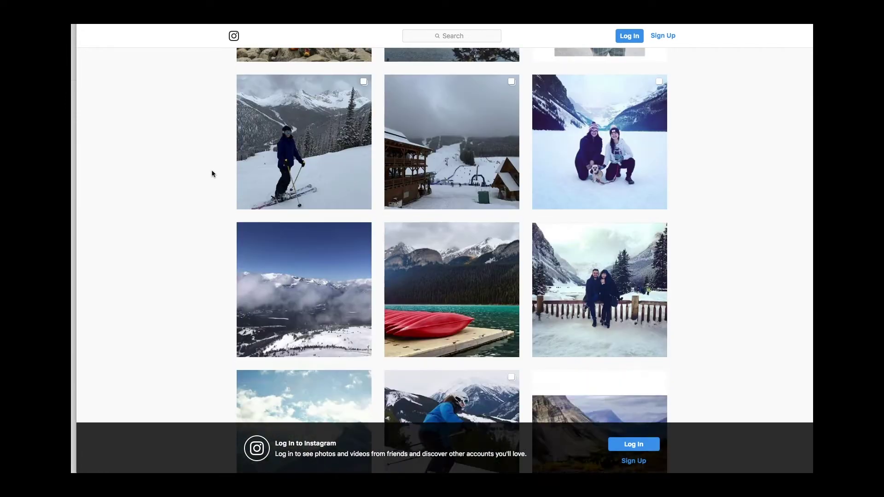
pyautogui.scroll(-5, 212, 174)
pyautogui.scroll(-10, 212, 174)
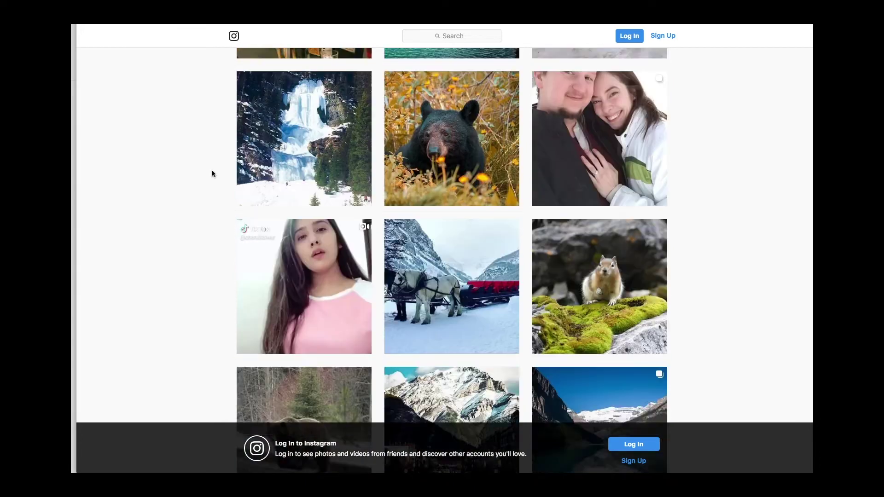
pyautogui.scroll(-15, 211, 174)
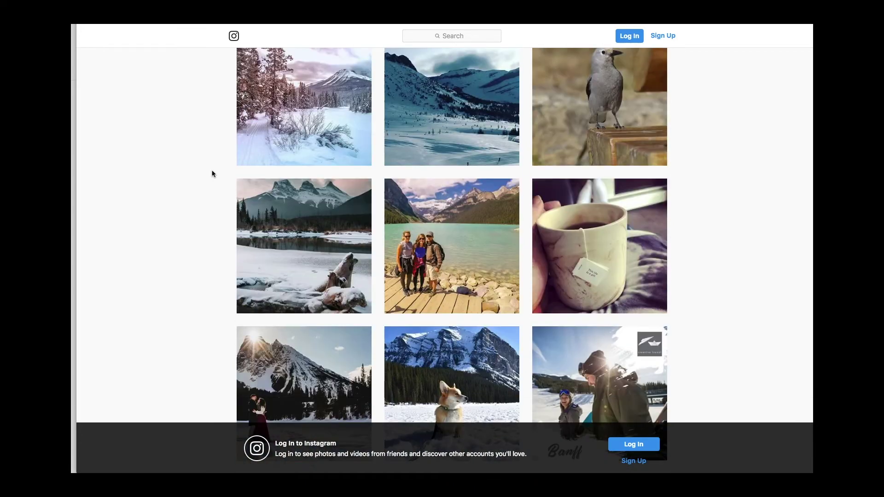
pyautogui.scroll(-20, 211, 174)
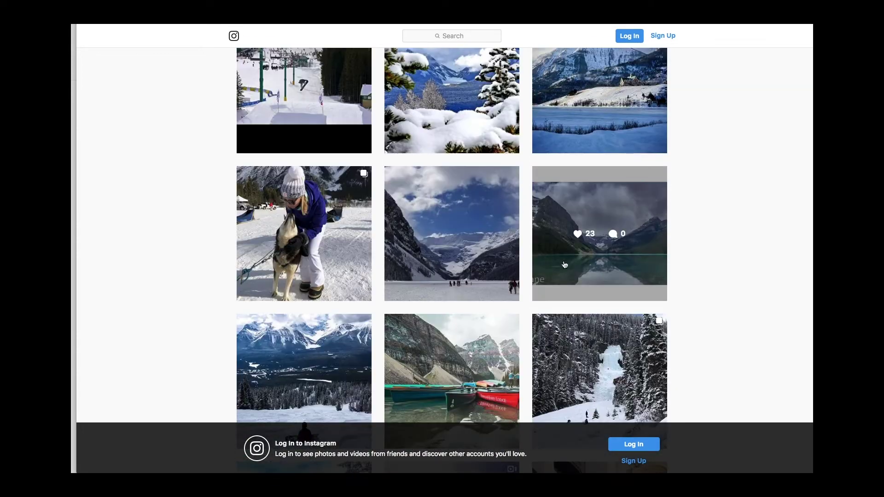
# Enlarge the six-image Lake Louise panorama post to examine its mountains, and look through more recent #lakelouise posts
pyautogui.click(564, 264)
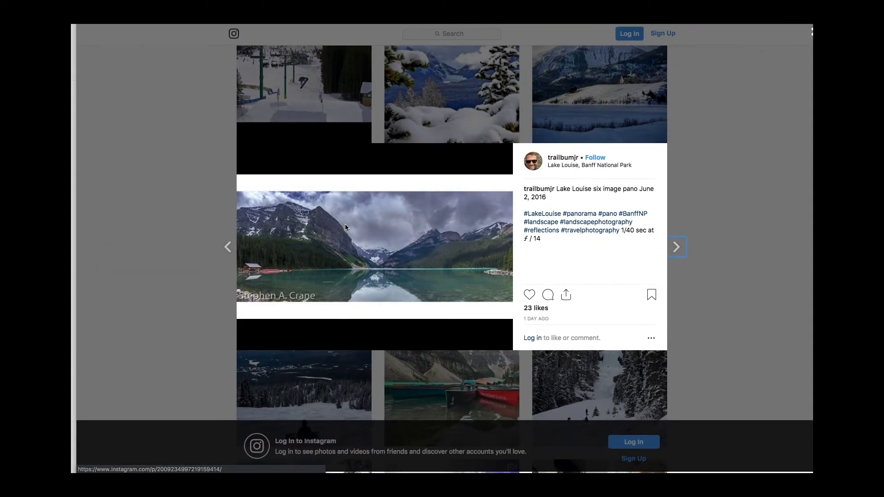
pyautogui.click(695, 201)
pyautogui.scroll(-10, 505, 239)
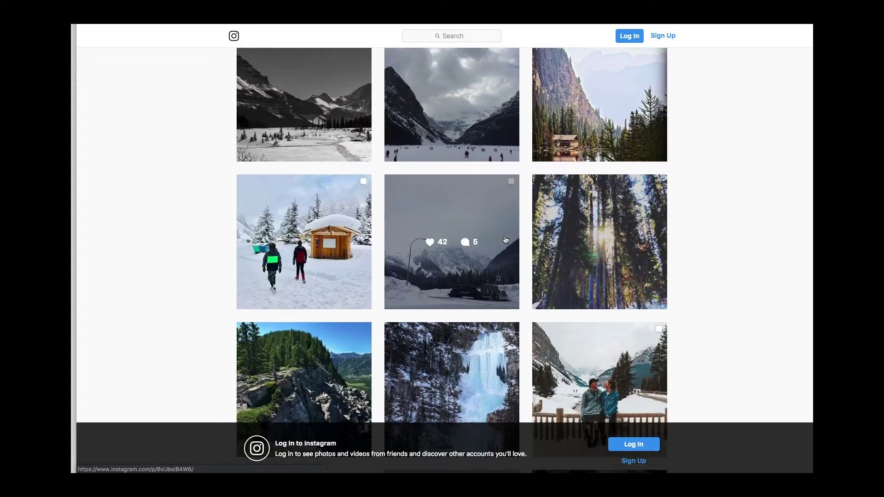
pyautogui.scroll(-5, 505, 239)
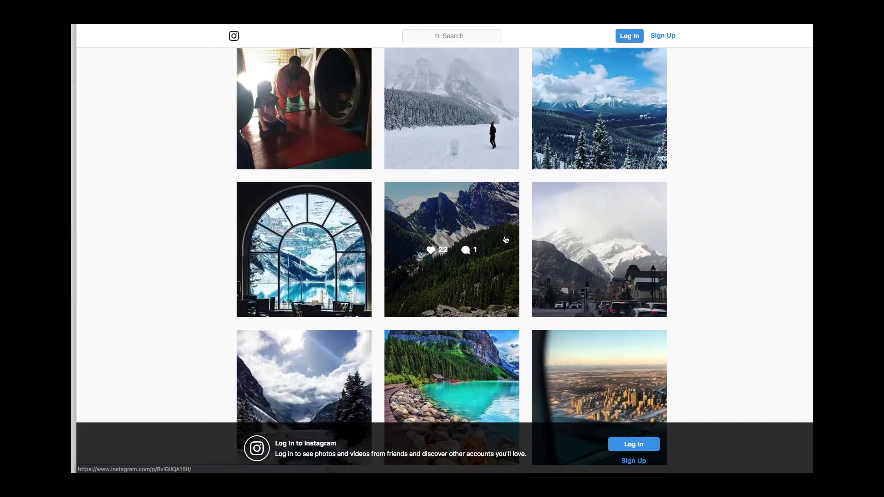
pyautogui.scroll(-8, 505, 240)
pyautogui.scroll(-8, 505, 240)
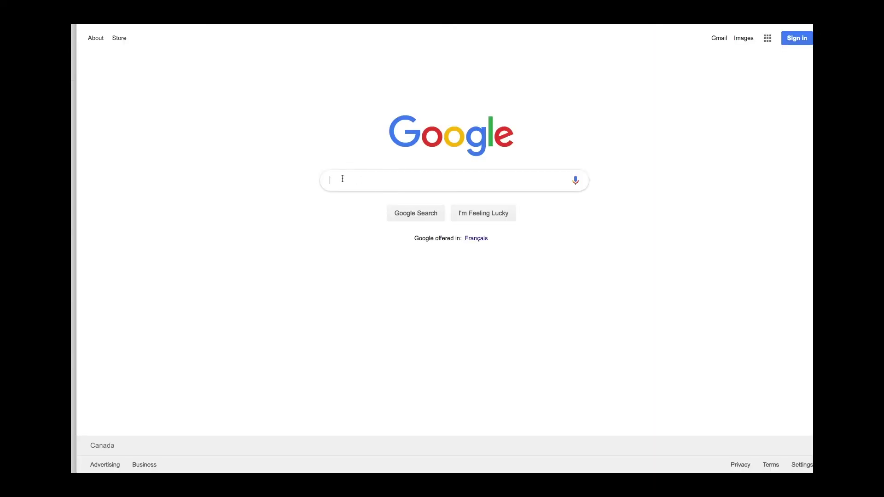
# Search Google for "lake louise skull" and look through the image results
pyautogui.write('lake louise sk')
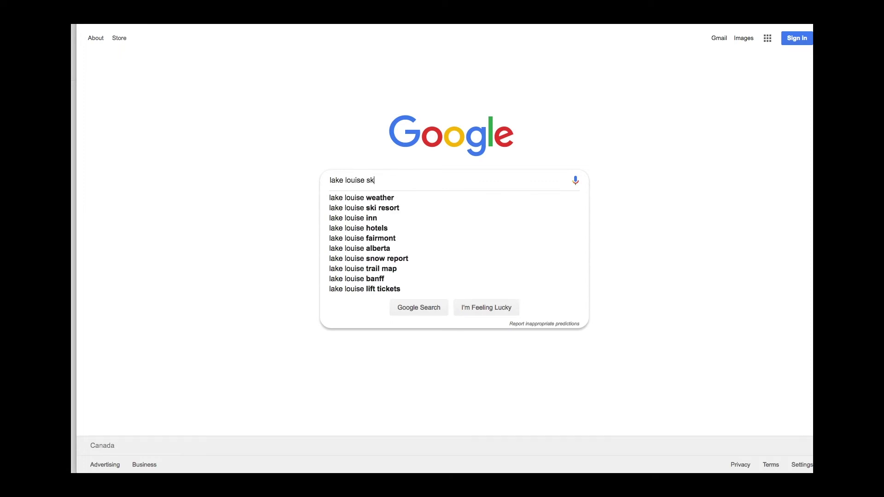
pyautogui.write('ull')
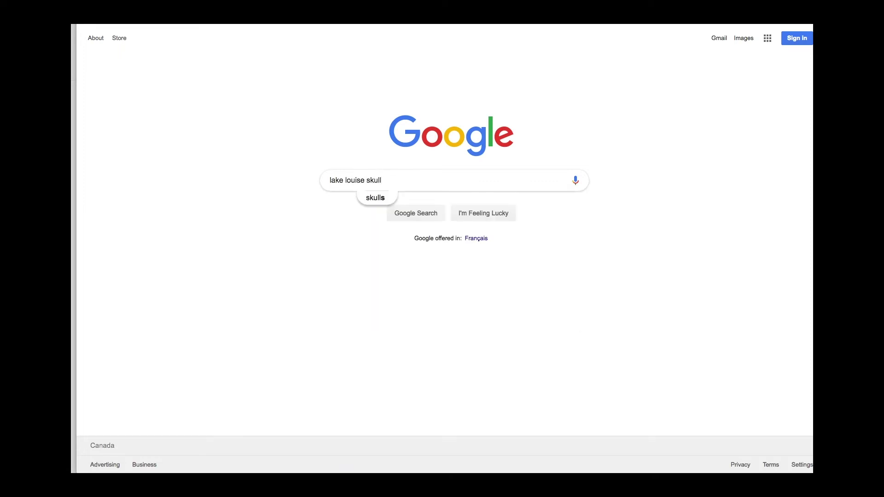
pyautogui.press('Return')
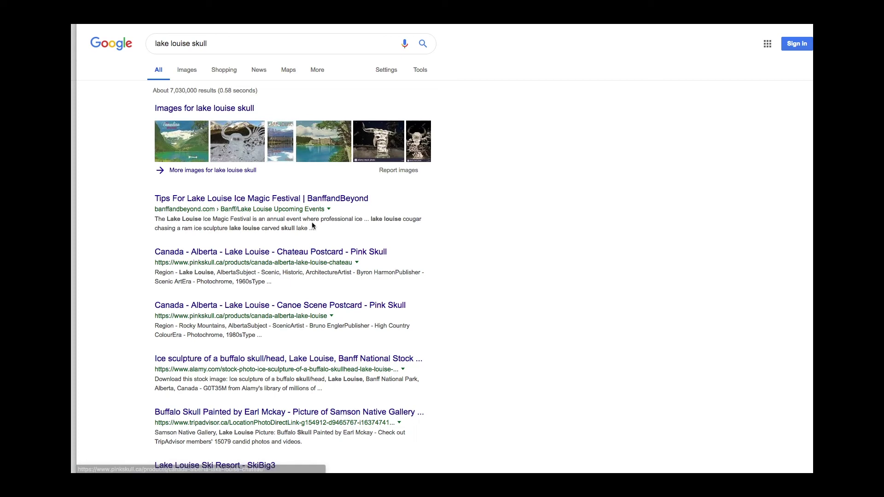
pyautogui.click(209, 110)
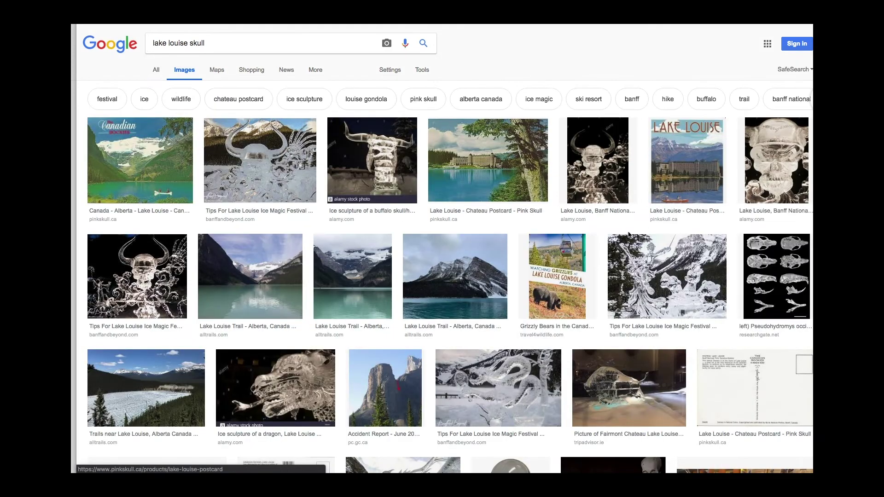
pyautogui.scroll(-7, 629, 235)
pyautogui.scroll(7, 359, 235)
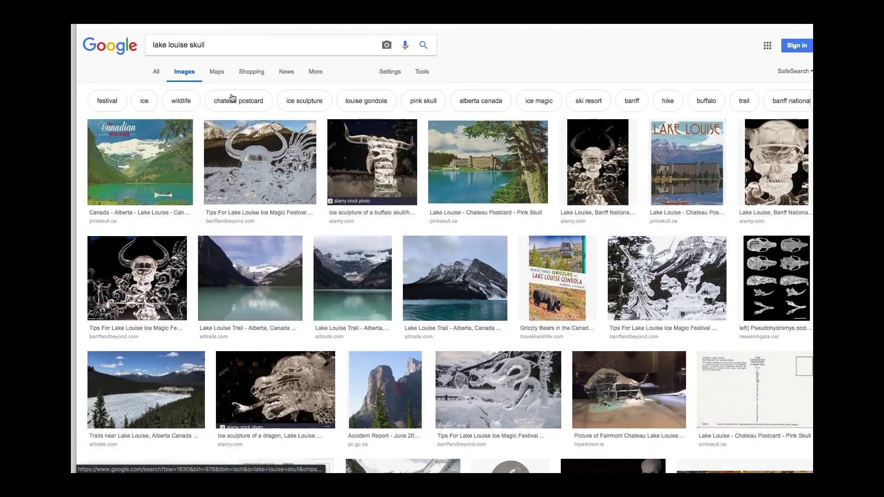
# Refine the image search to "lake louise skull in rockface"
pyautogui.click(227, 44)
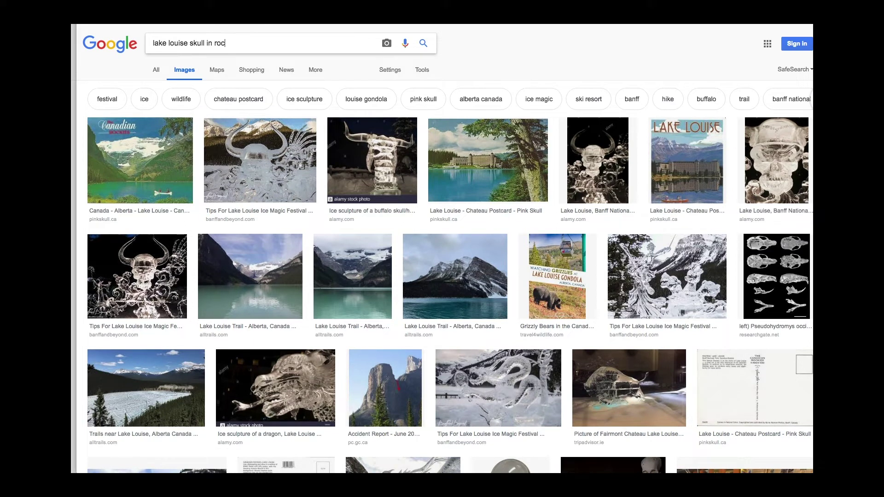
pyautogui.write('in rockface')
pyautogui.press('Return')
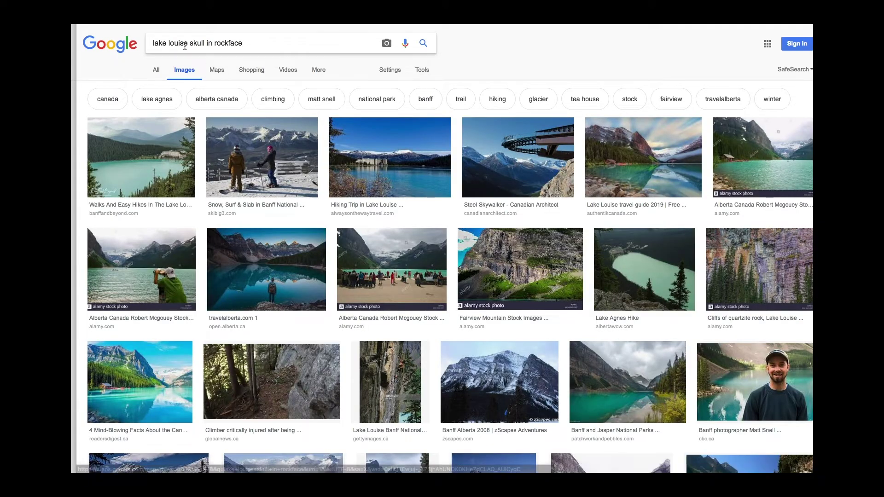
# Change the image search to "lake louise face in rockface" and browse the resulting cliff photos
pyautogui.moveTo(188, 45); pyautogui.dragTo(353, 48)
pyautogui.write('face in rockface')
pyautogui.press('Return')
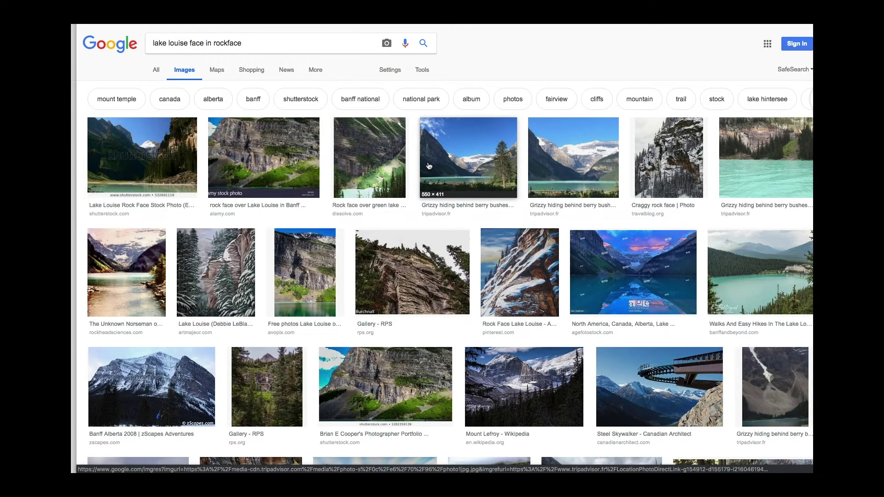
pyautogui.scroll(-15, 428, 165)
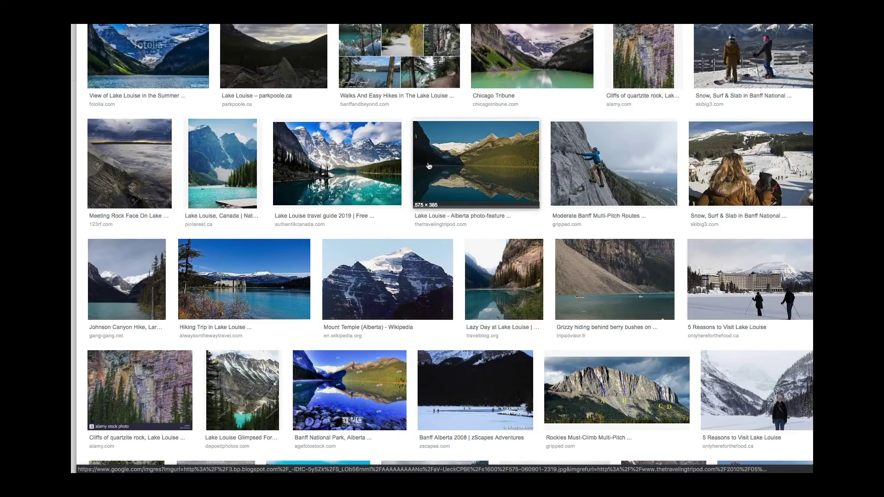
pyautogui.scroll(5, 429, 165)
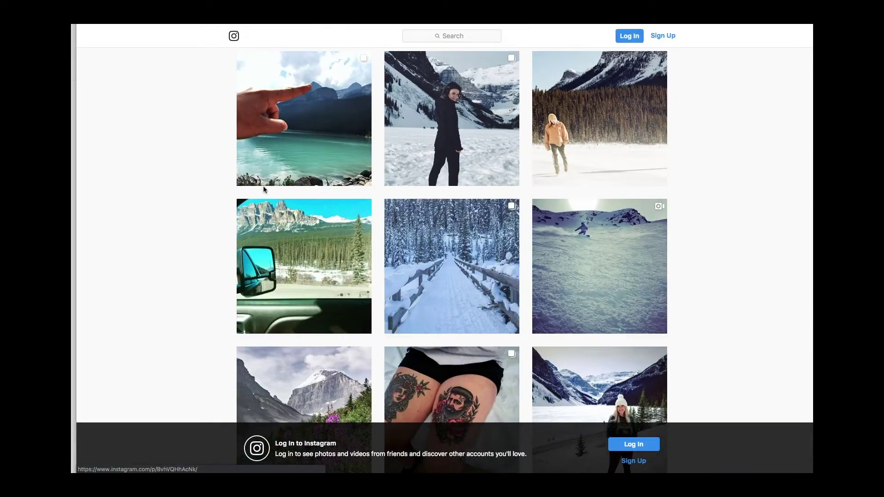
# Return to the Instagram #lakelouise posts and enlarge the cloudy "Canoes on Lake Louise" photo and the blue-sky "Louise lake" photo
pyautogui.scroll(-3, 264, 189)
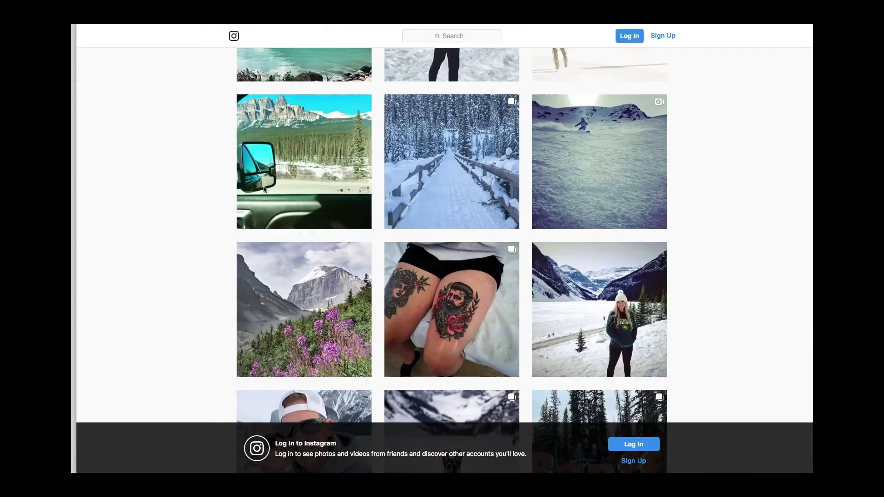
pyautogui.click(239, 191)
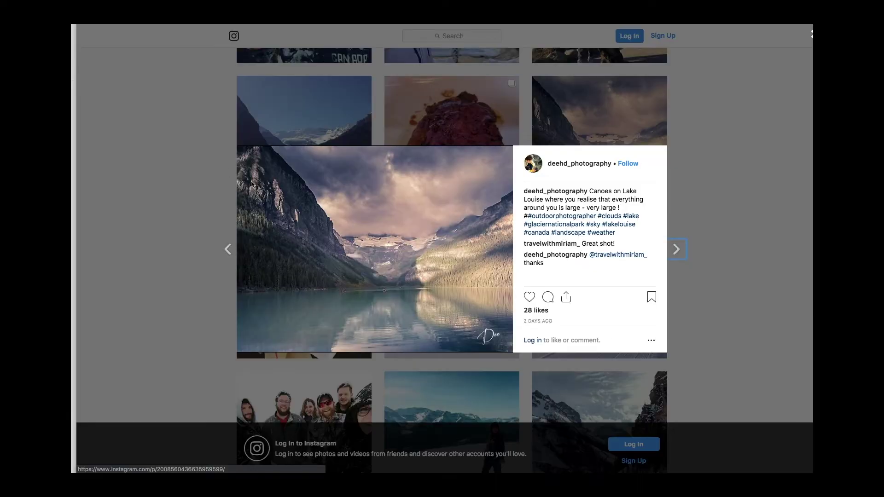
pyautogui.click(181, 197)
pyautogui.scroll(-15, 275, 207)
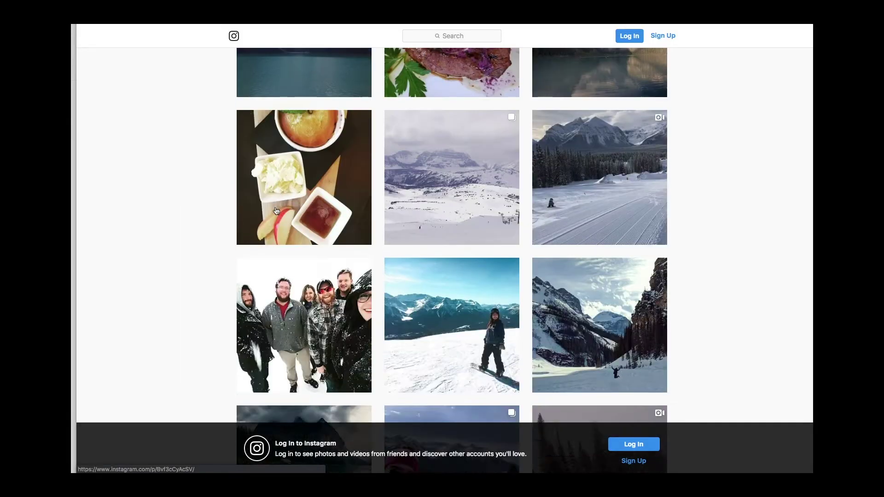
pyautogui.click(457, 192)
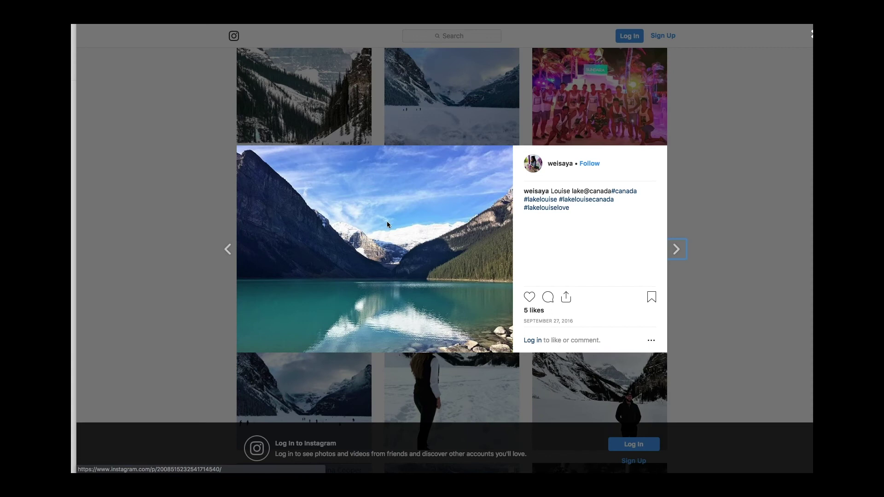
pyautogui.scroll(5, 250, 218)
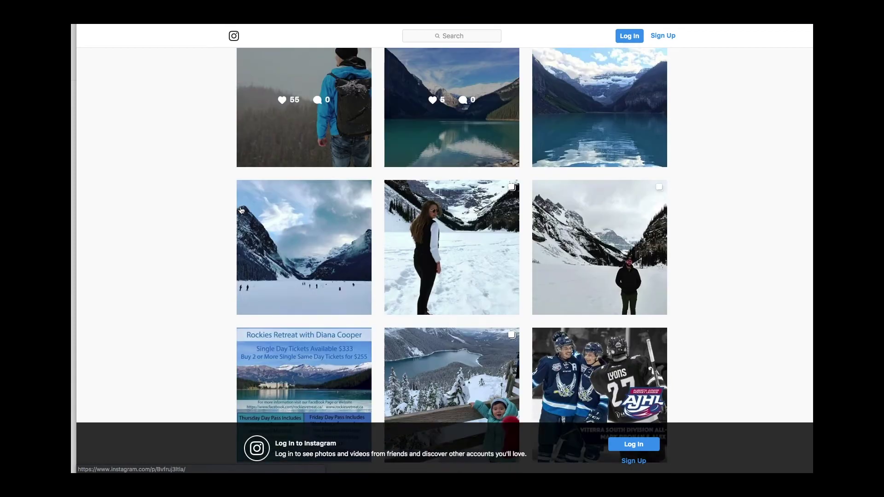
# Browse older #lakelouise posts and enlarge the photo of the lake outlet framed by rocky banks and dark trees
pyautogui.scroll(-5, 241, 211)
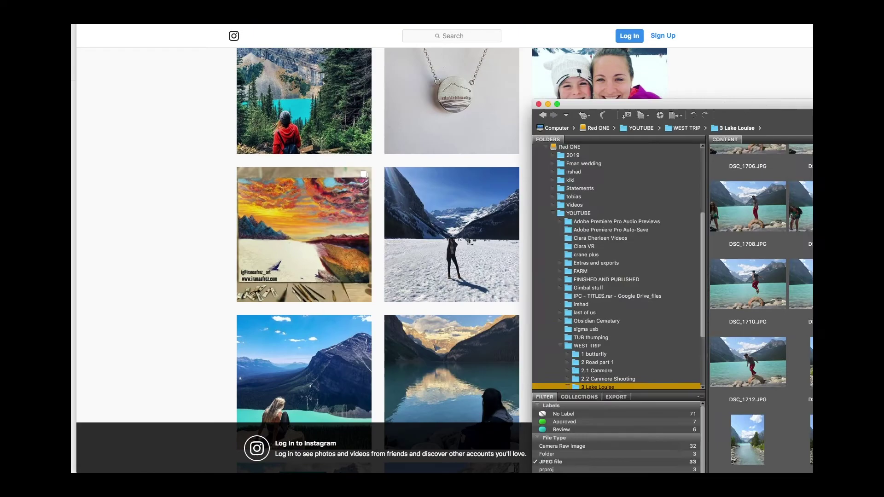
pyautogui.scroll(-5, 373, 186)
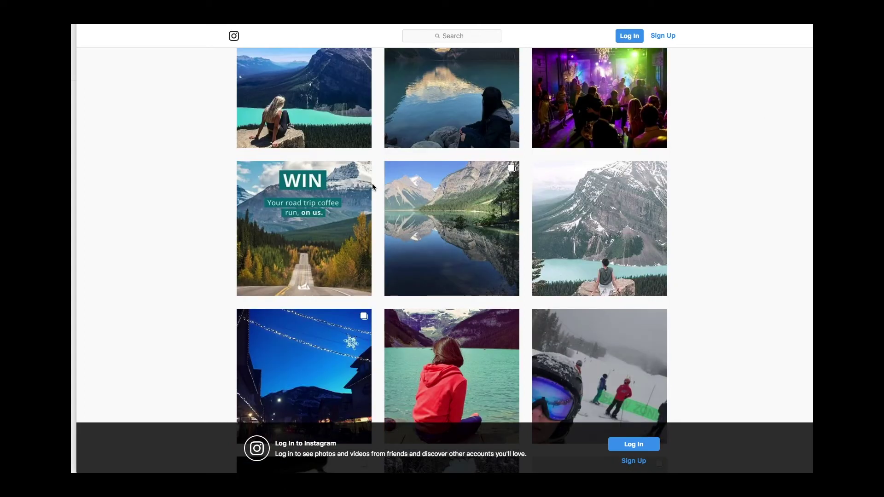
pyautogui.scroll(-20, 373, 187)
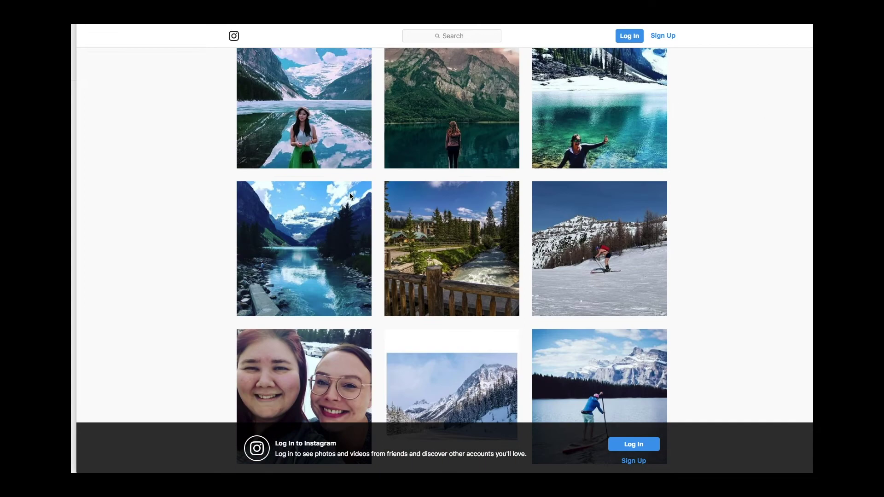
pyautogui.click(349, 193)
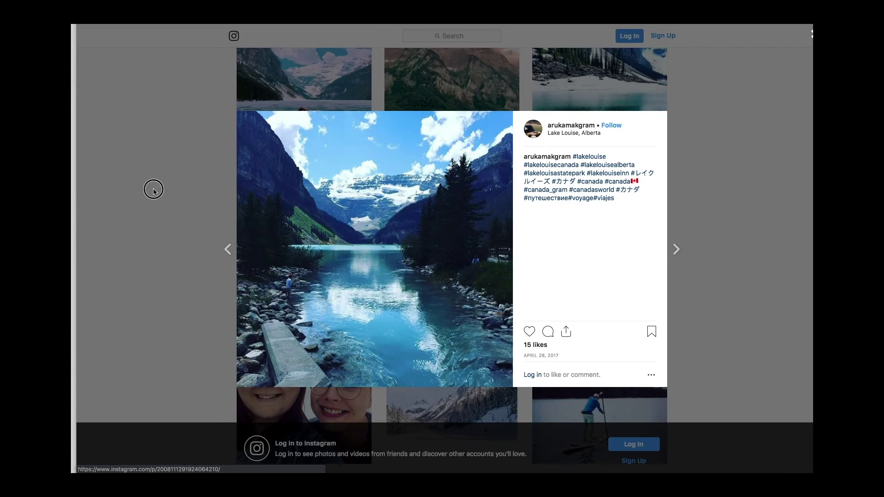
pyautogui.scroll(-12, 247, 182)
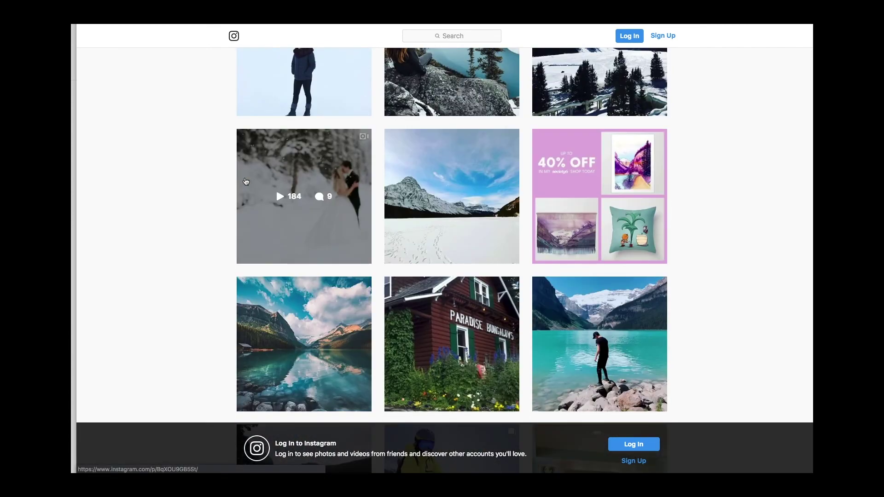
# Continue through the #lakelouise posts and enlarge the turquoise lake photo with pink clouds and red canoes
pyautogui.scroll(-5, 246, 182)
pyautogui.click(302, 161)
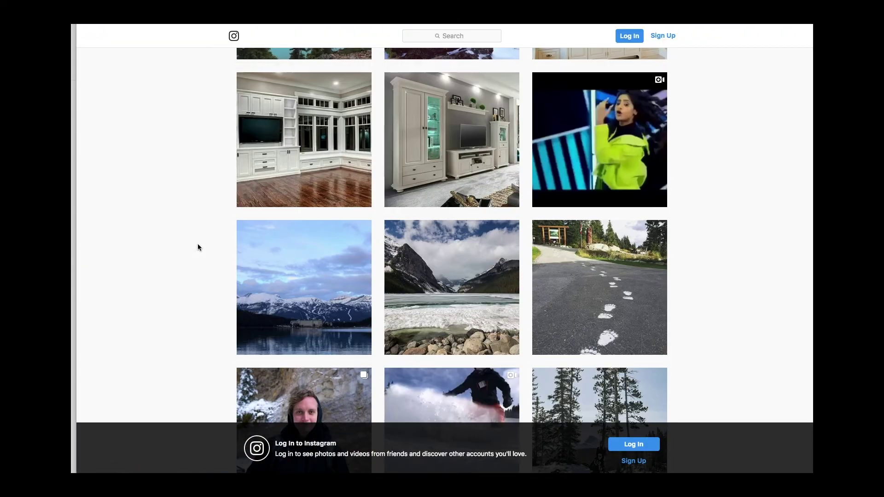
pyautogui.scroll(-8, 754, 156)
pyautogui.click(303, 245)
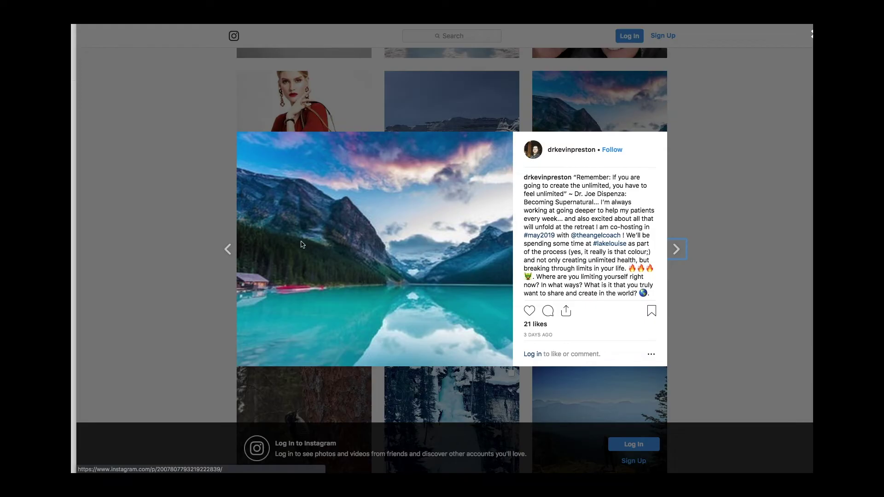
pyautogui.click(183, 254)
pyautogui.scroll(-8, 217, 239)
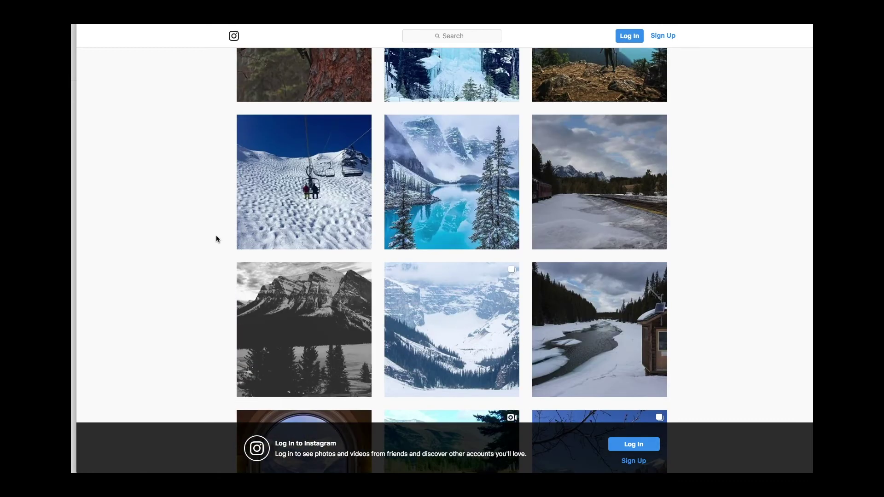
# Browse far down the older #lakelouise posts and enlarge the photo of a person in a grey hoodie facing the lake and snowy cliff
pyautogui.scroll(-6, 479, 223)
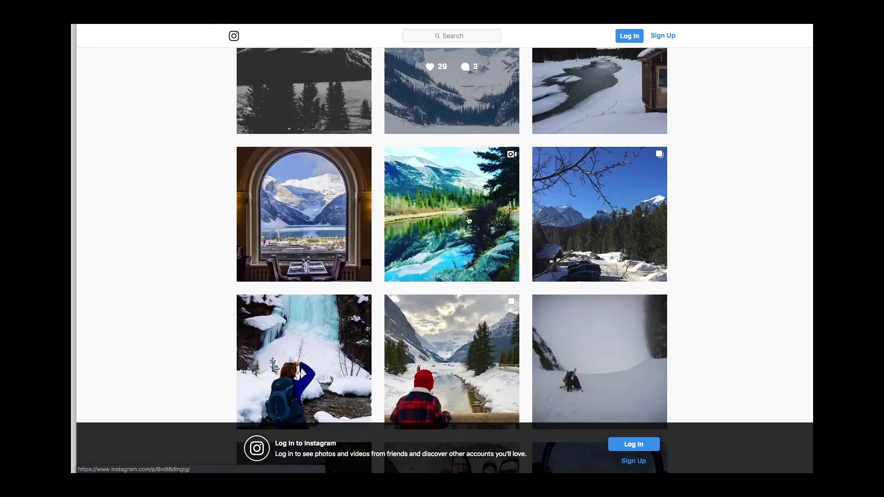
pyautogui.scroll(-15, 469, 220)
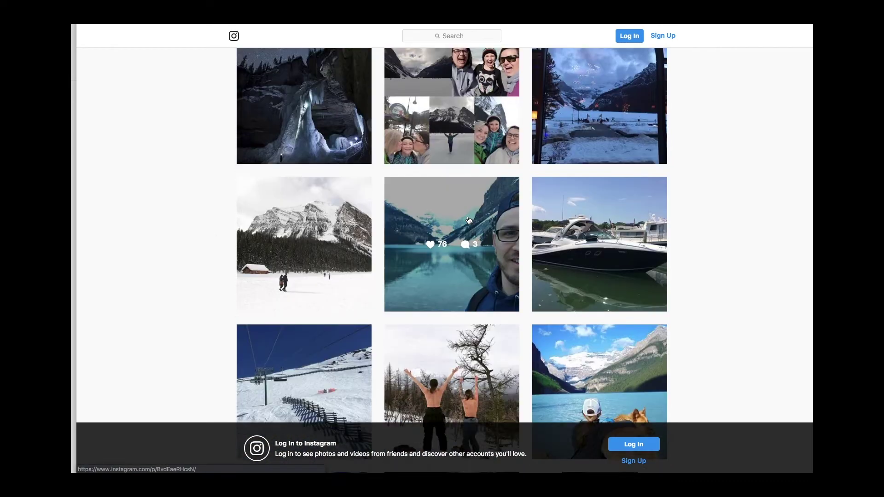
pyautogui.scroll(-5, 469, 220)
pyautogui.scroll(-12, 623, 218)
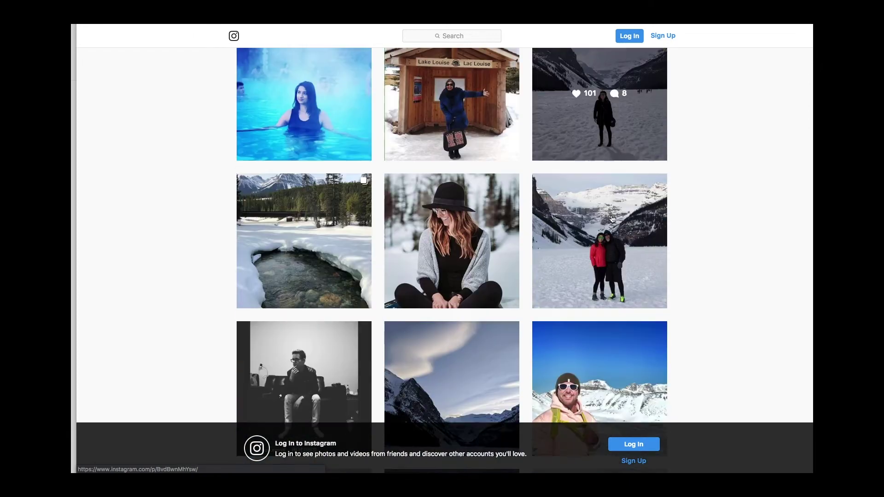
pyautogui.scroll(-12, 613, 219)
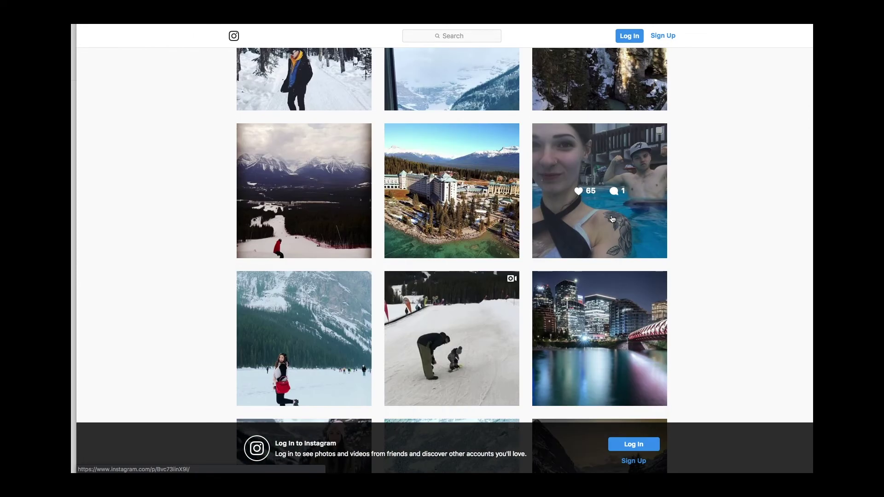
pyautogui.scroll(-18, 612, 219)
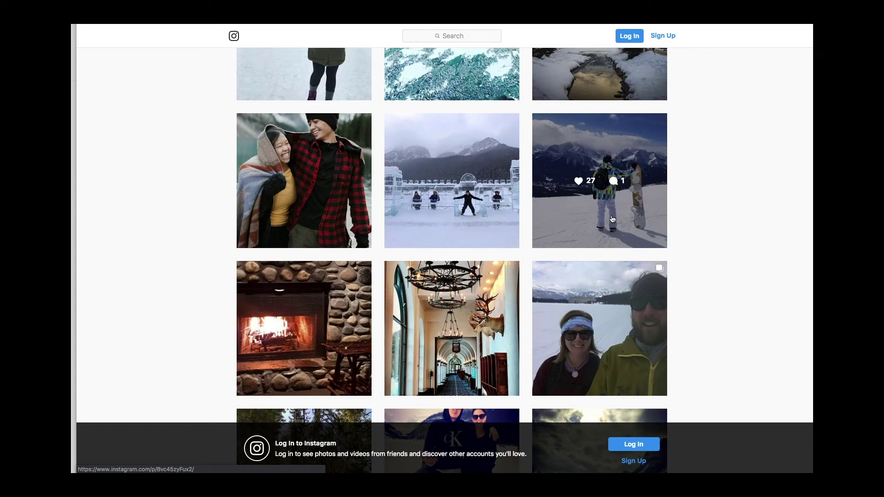
pyautogui.scroll(-15, 601, 225)
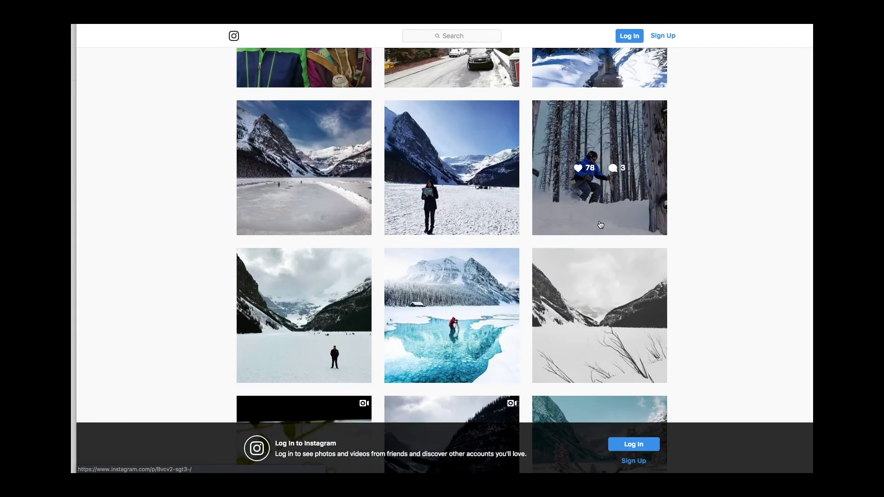
pyautogui.scroll(-12, 584, 221)
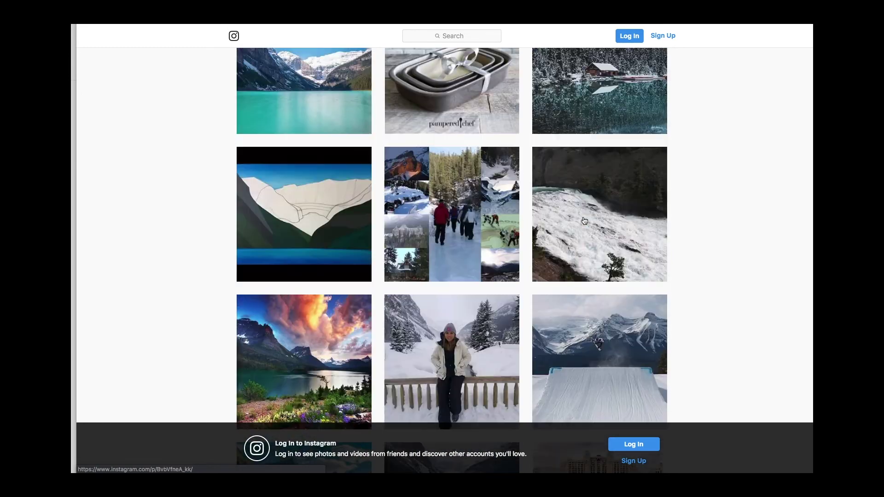
pyautogui.scroll(-15, 584, 221)
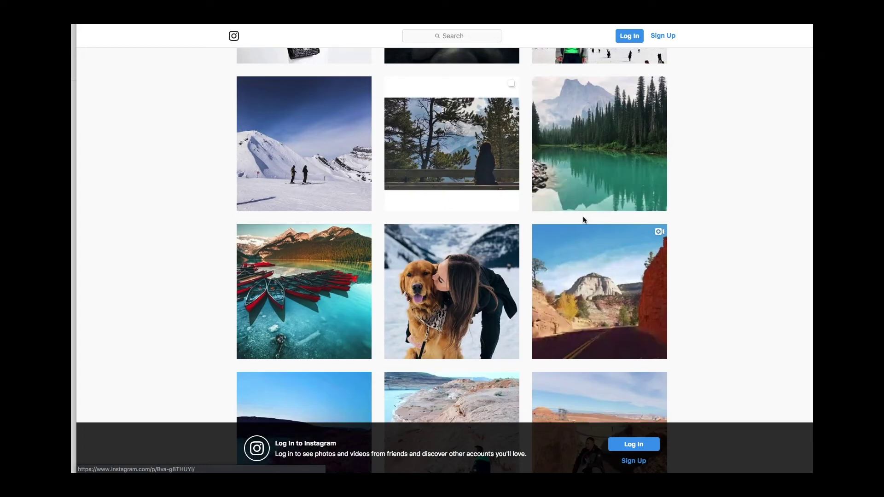
pyautogui.scroll(-10, 704, 224)
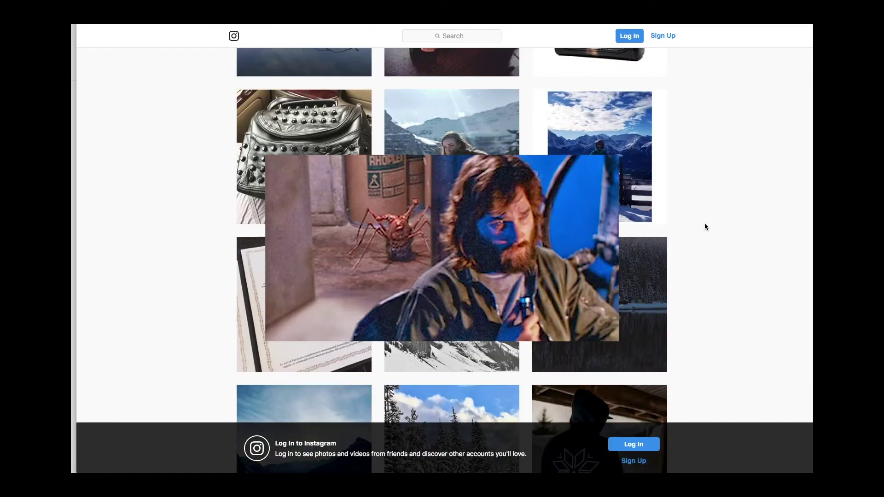
pyautogui.scroll(-10, 704, 223)
pyautogui.scroll(-20, 705, 227)
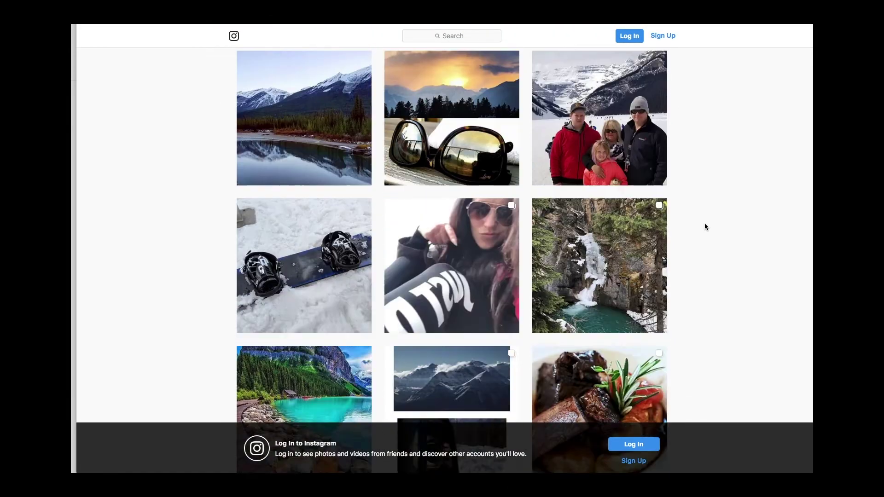
pyautogui.scroll(-10, 704, 227)
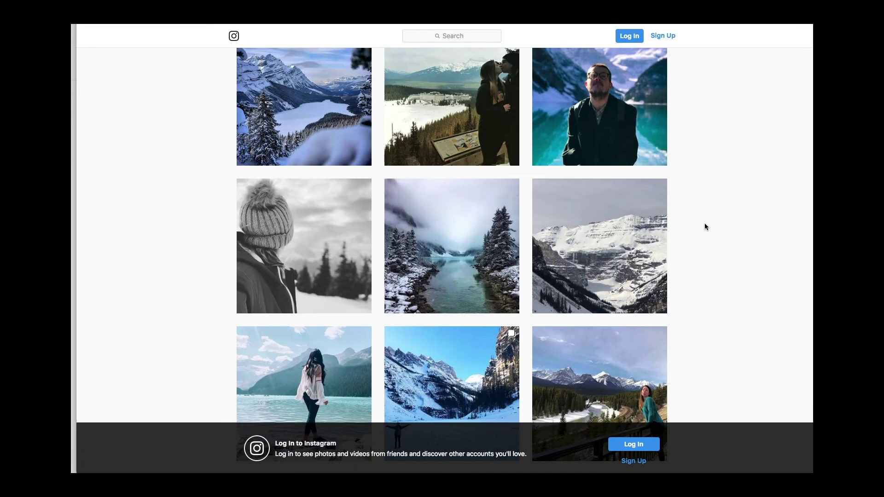
pyautogui.scroll(-10, 705, 227)
pyautogui.scroll(-2, 704, 225)
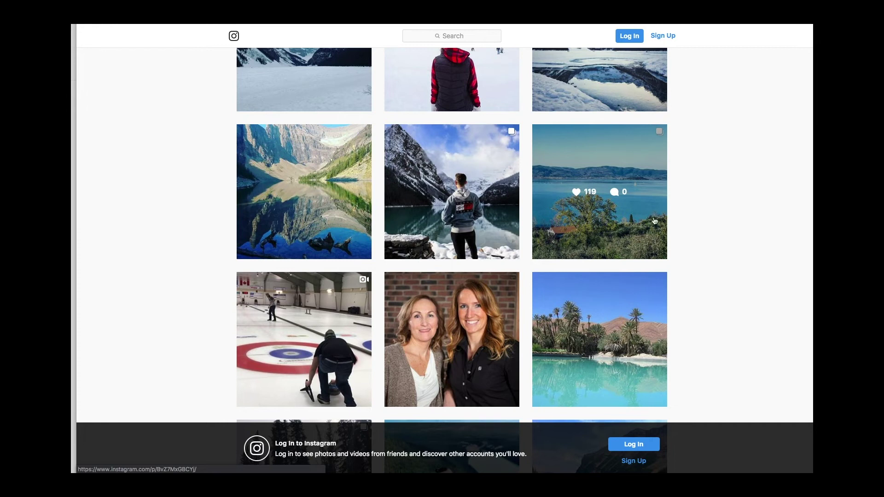
pyautogui.click(461, 221)
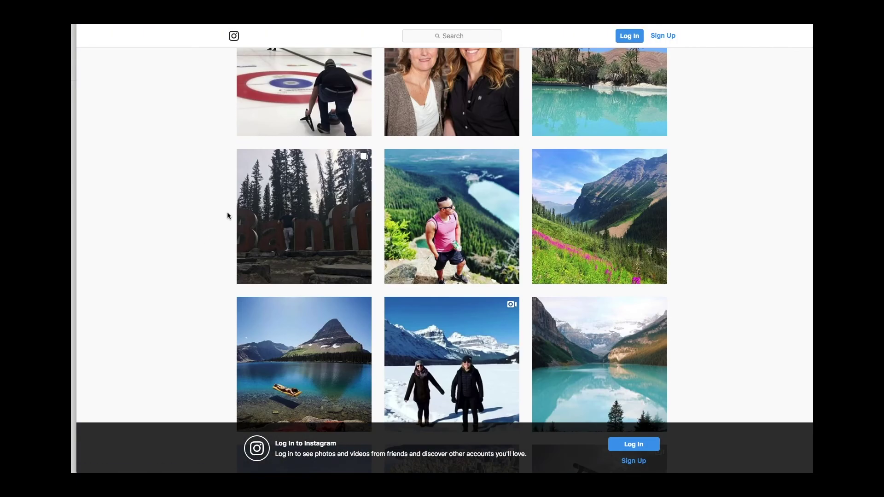
# Continue to older #lakelouise posts, enlarge the photo of the boathouse beneath the rocky mountain, and close it
pyautogui.scroll(-15, 227, 215)
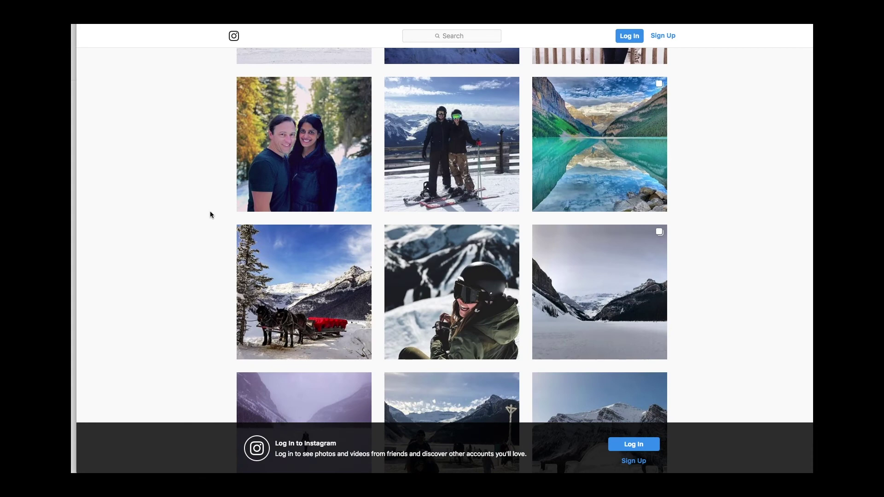
pyautogui.scroll(-15, 211, 215)
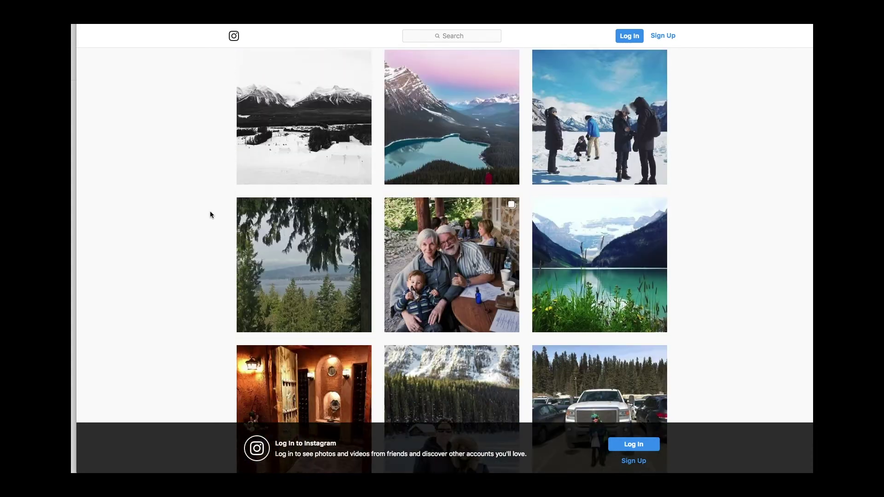
pyautogui.scroll(-10, 220, 185)
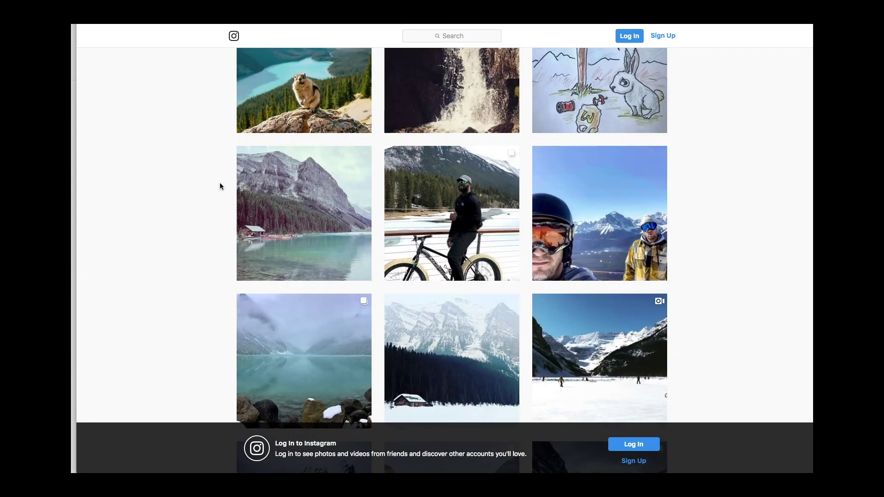
pyautogui.click(322, 205)
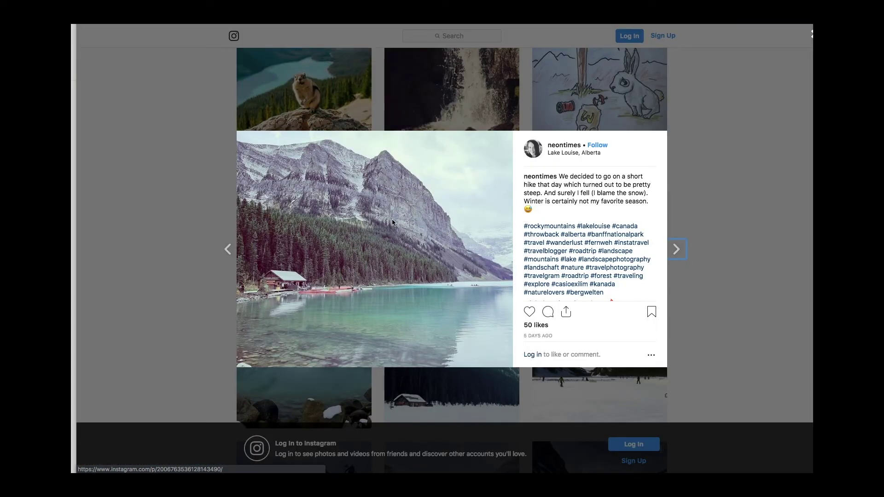
pyautogui.click(222, 258)
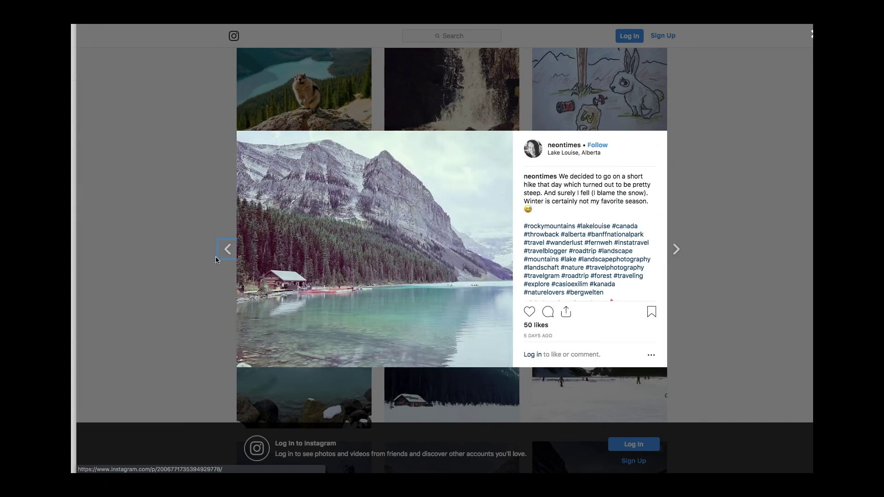
pyautogui.click(180, 261)
# Look further through the #lakelouise posts and enlarge the couchsurfing photo of a woman sitting on a lakeside rock
pyautogui.scroll(-15, 207, 258)
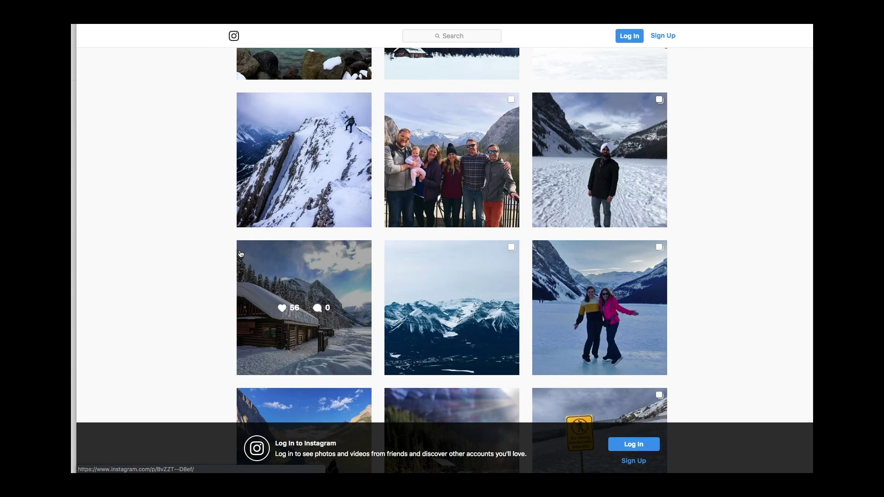
pyautogui.scroll(-10, 240, 254)
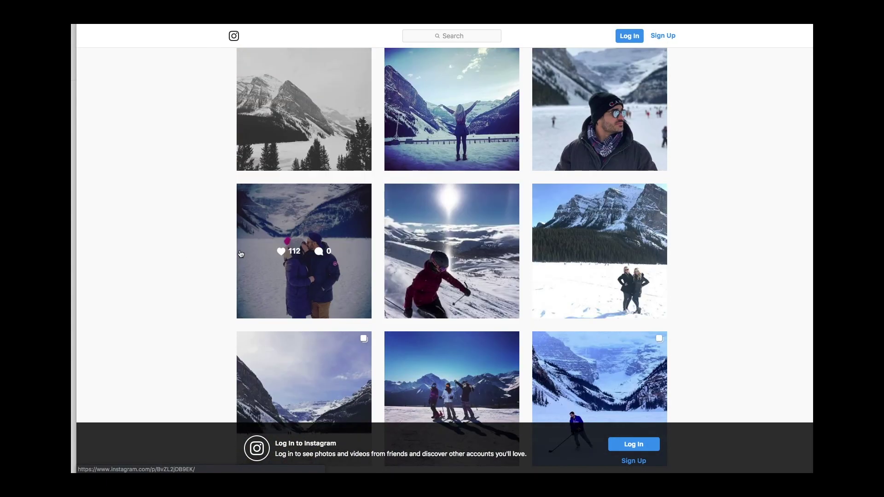
pyautogui.scroll(-10, 240, 254)
pyautogui.scroll(-5, 240, 254)
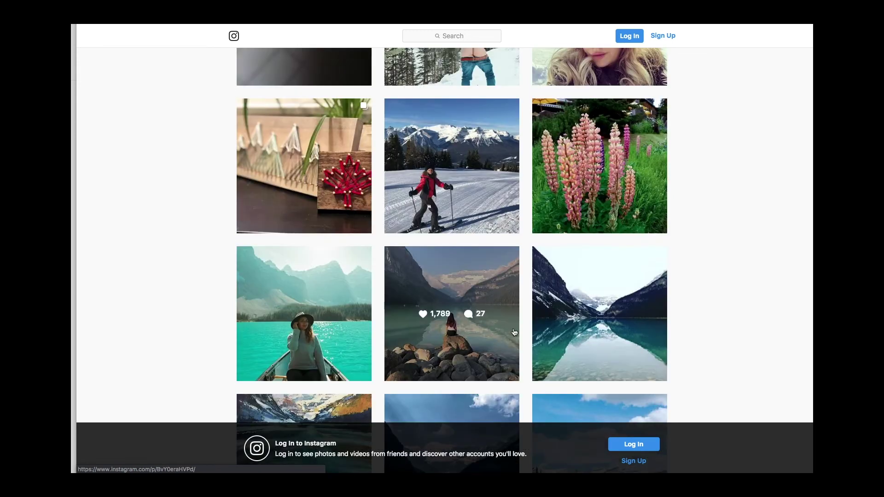
pyautogui.click(512, 330)
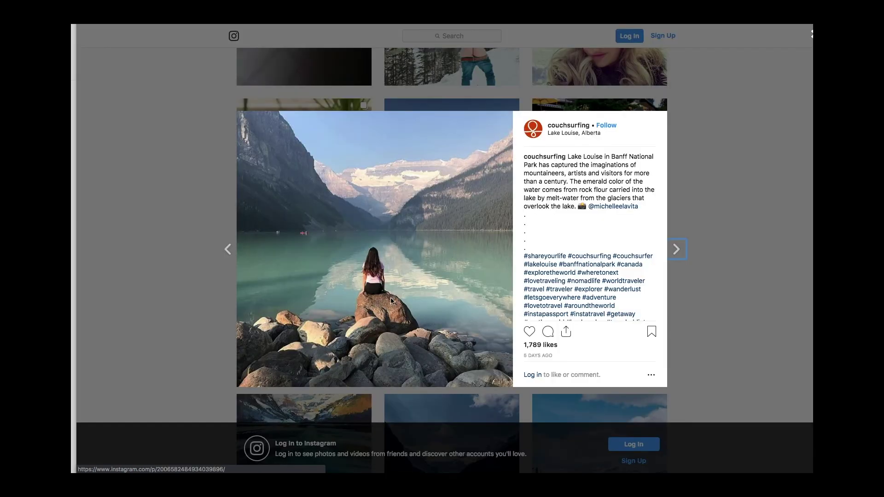